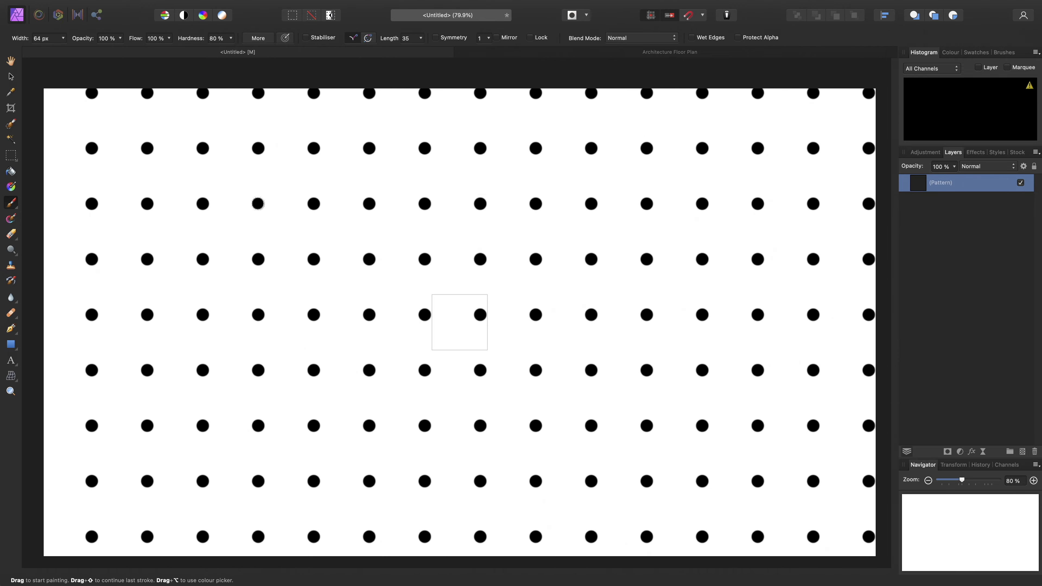
Enlarge the brush to about 225 px and paint a black dot in the centre of the pattern tile
scroll(460, 278, "up", 10)
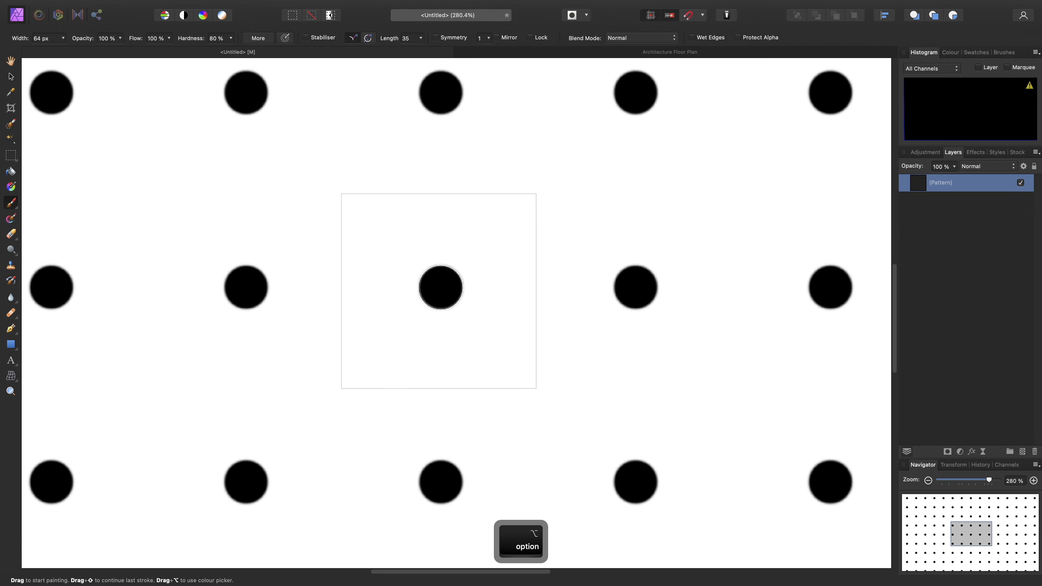
scroll(435, 293, "up", 3)
key("bracketright")
key("bracketright")
key("bracketright")
key("bracketright")
key("bracketright")
key("bracketright")
key("bracketright")
key("bracketright")
key("bracketright")
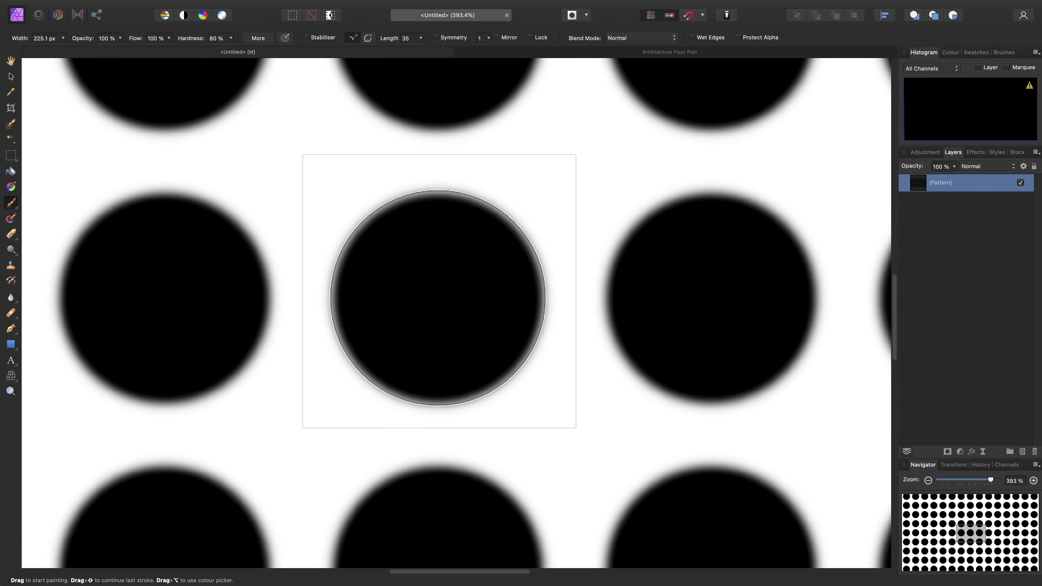
Scale the pattern tile down to about 220 px around its centre and shift it slightly across the canvas
key("v")
scroll(431, 302, "down", 5)
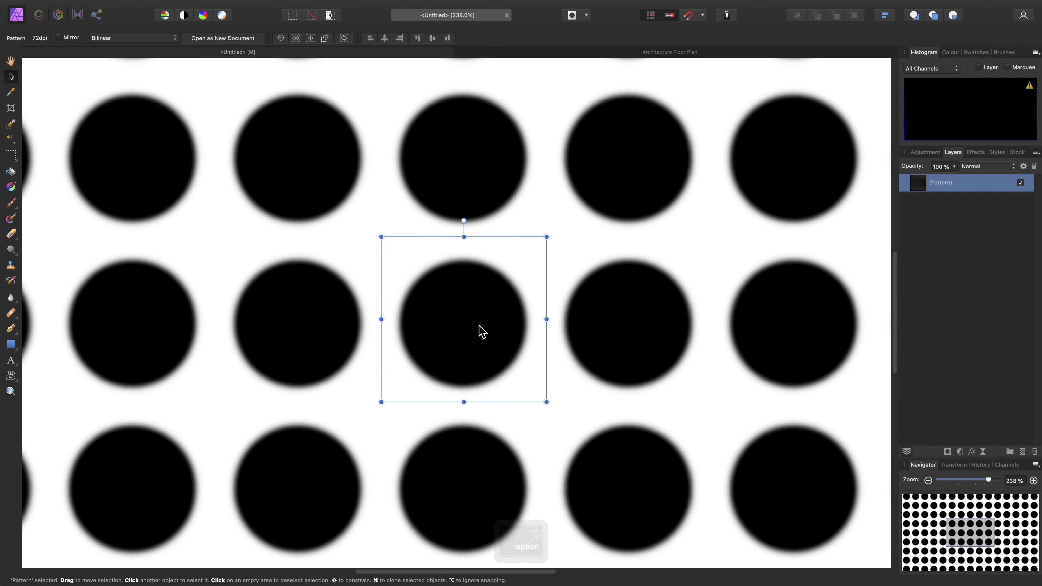
left_click_drag(548, 237, 548, 262)
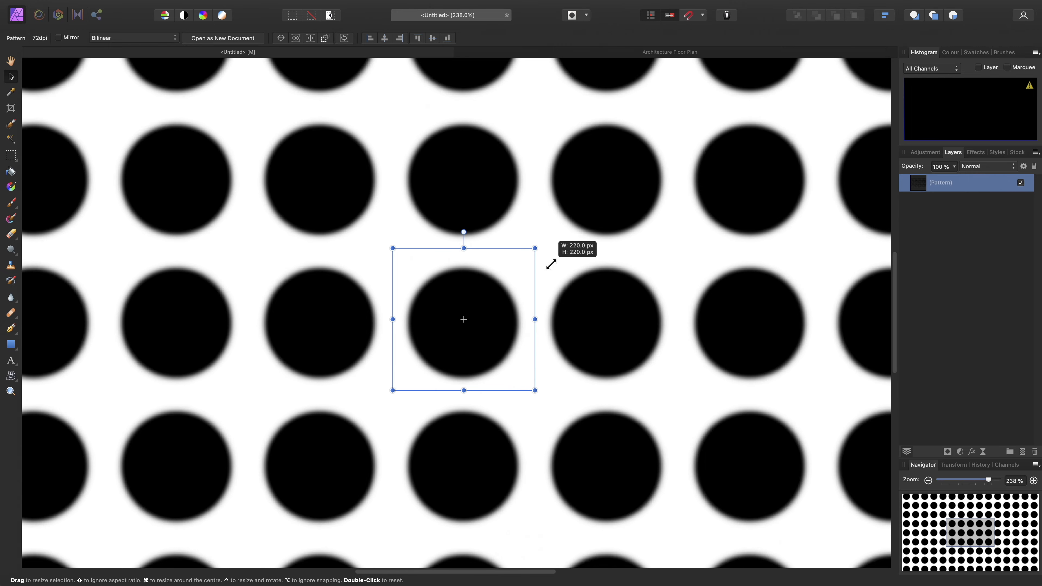
left_click_drag(479, 340, 507, 325)
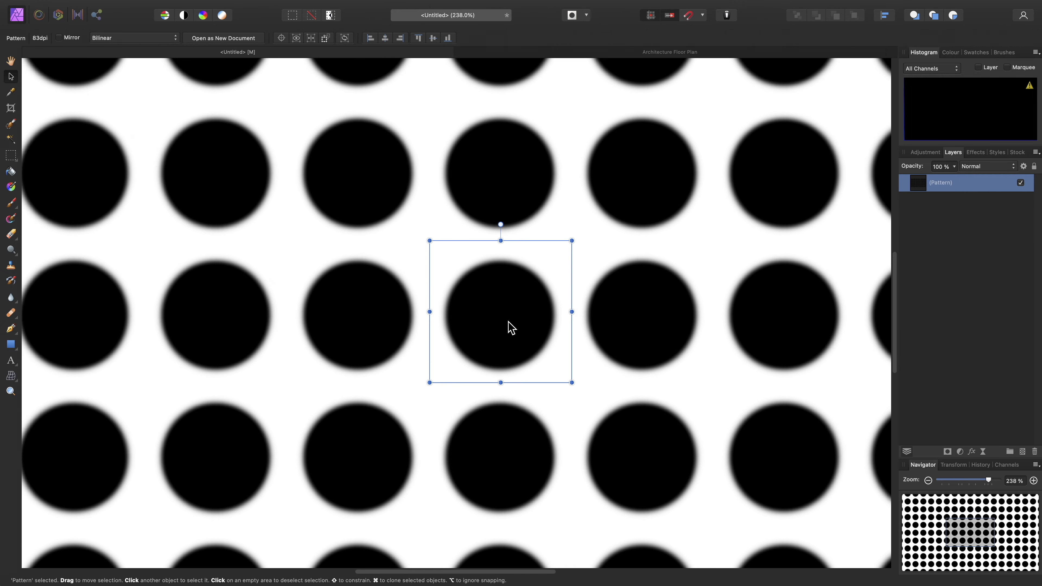
Rotate the pattern tile clockwise, stretch it slightly and scale it down to 114 dpi
left_click_drag(501, 223, 535, 232)
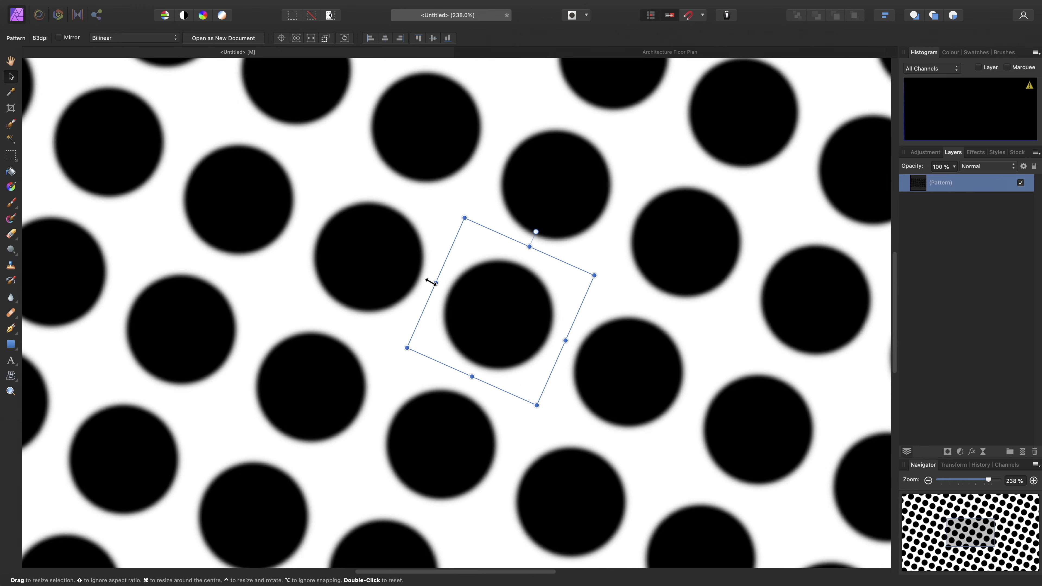
mouse_move(430, 283)
left_mouse_down()
mouse_move(424, 289)
mouse_move(446, 275)
mouse_move(435, 288)
left_mouse_up()
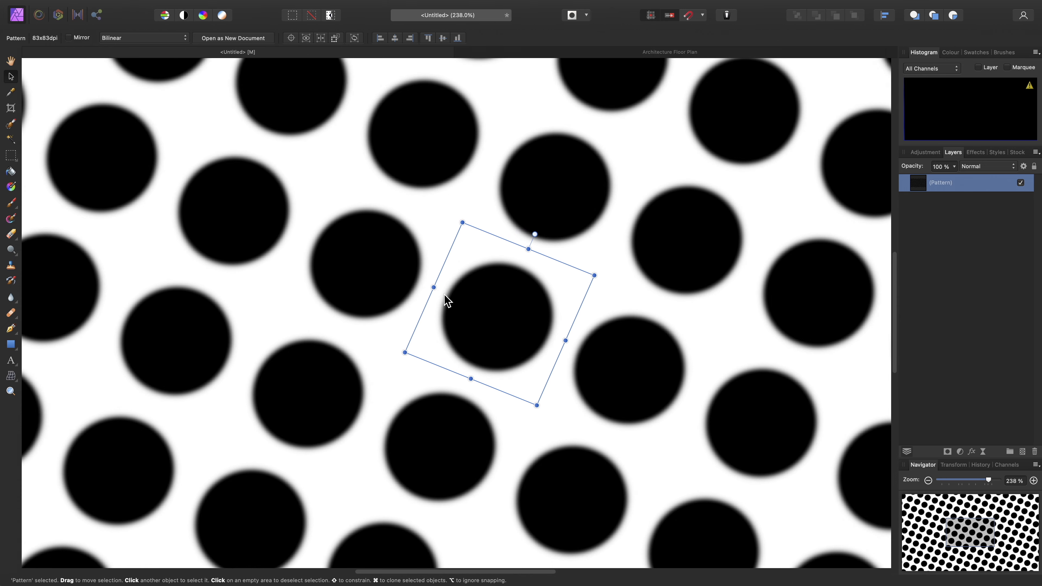
left_click_drag(594, 276, 565, 288)
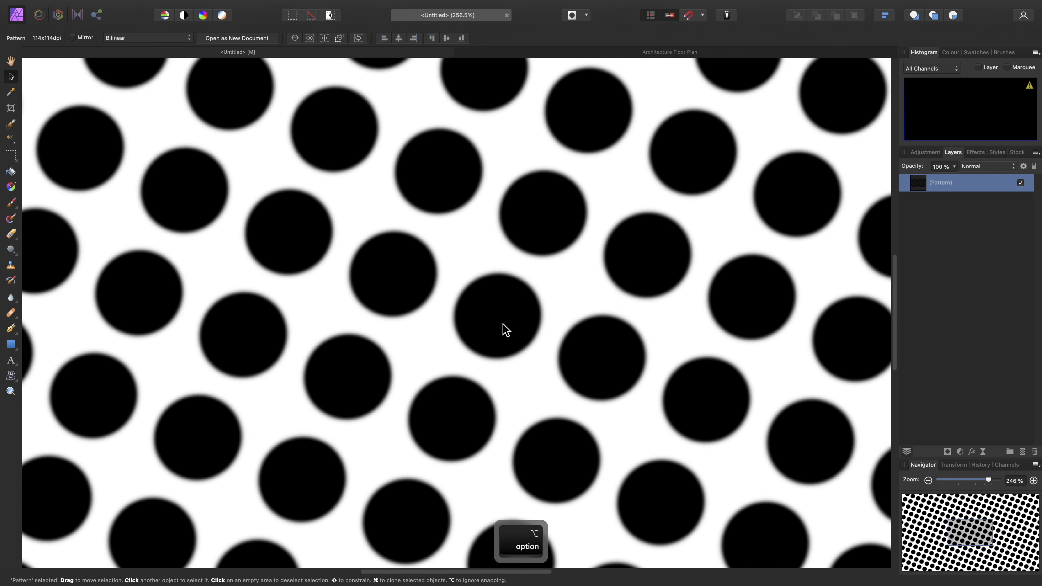
Change the pattern layer's resampling to Nearest Neighbour and then to AA Nearest Neighbour
scroll(505, 328, "up", 4)
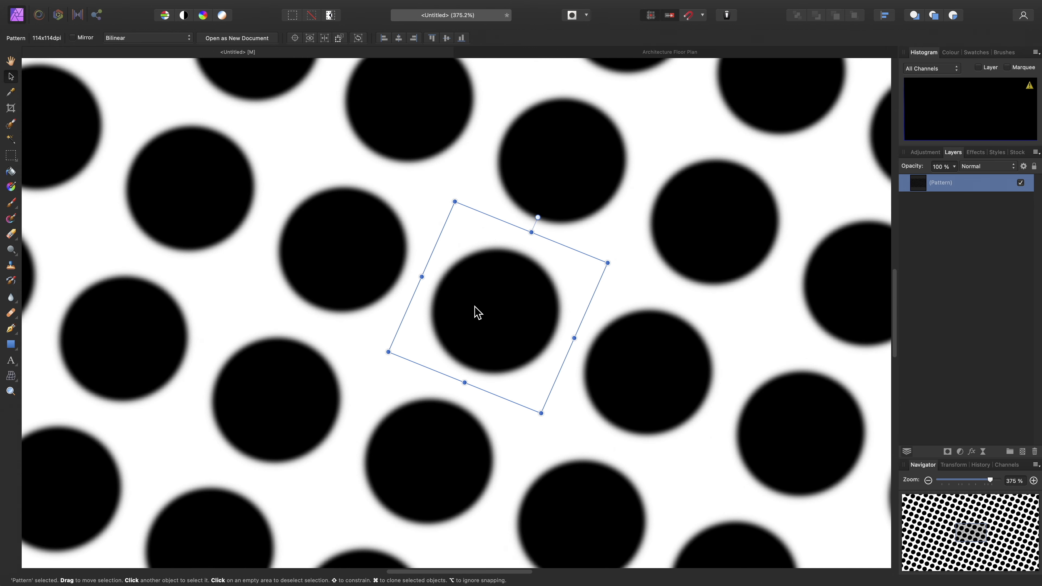
left_click(157, 39)
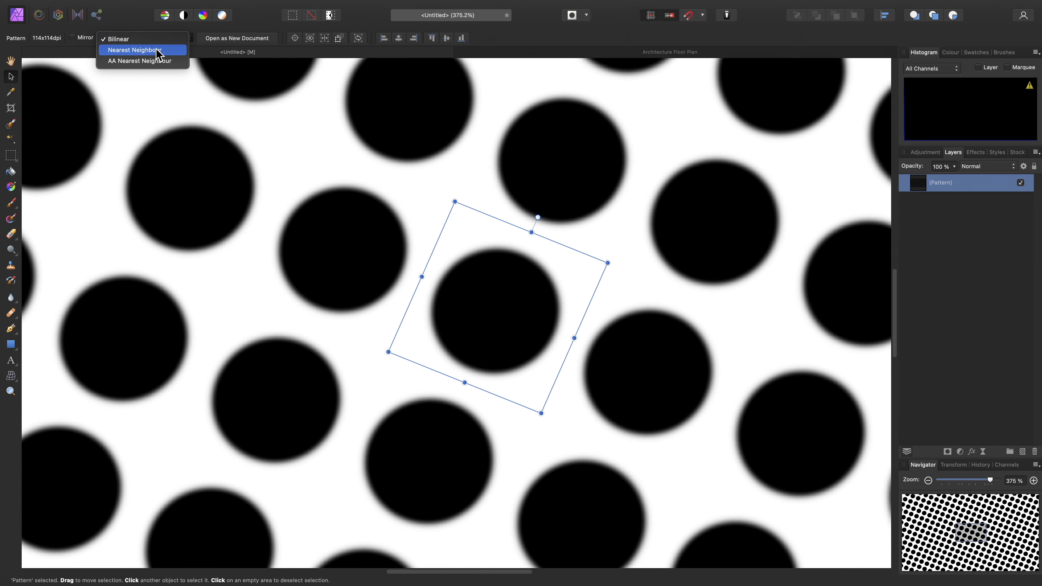
left_click(156, 50)
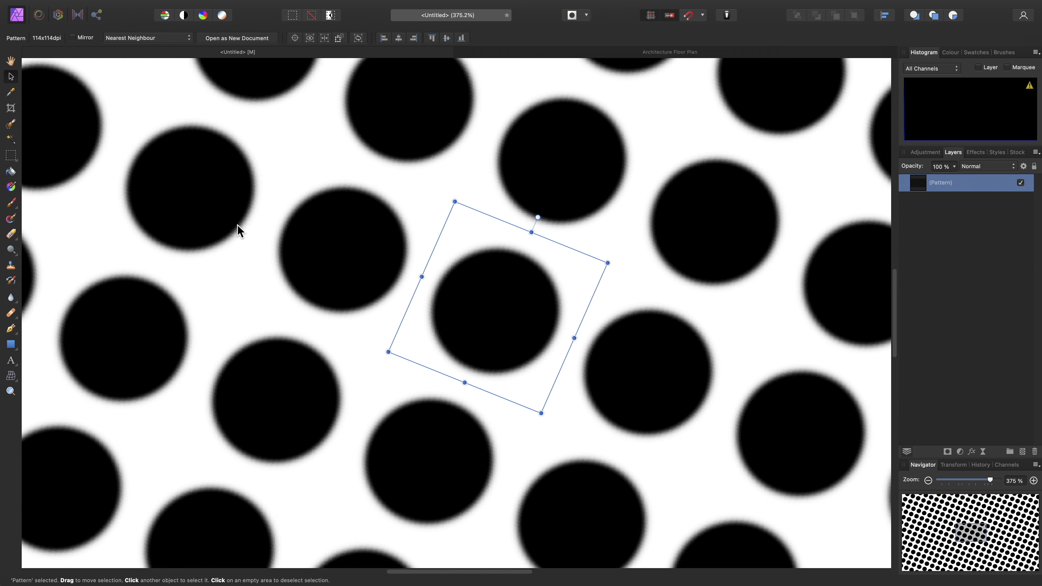
left_click(151, 38)
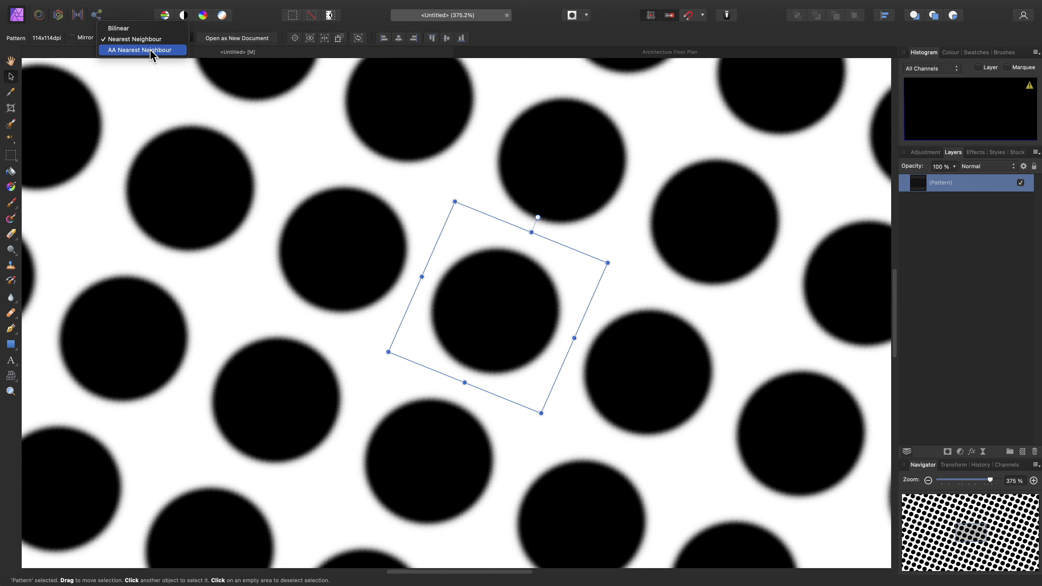
left_click(152, 51)
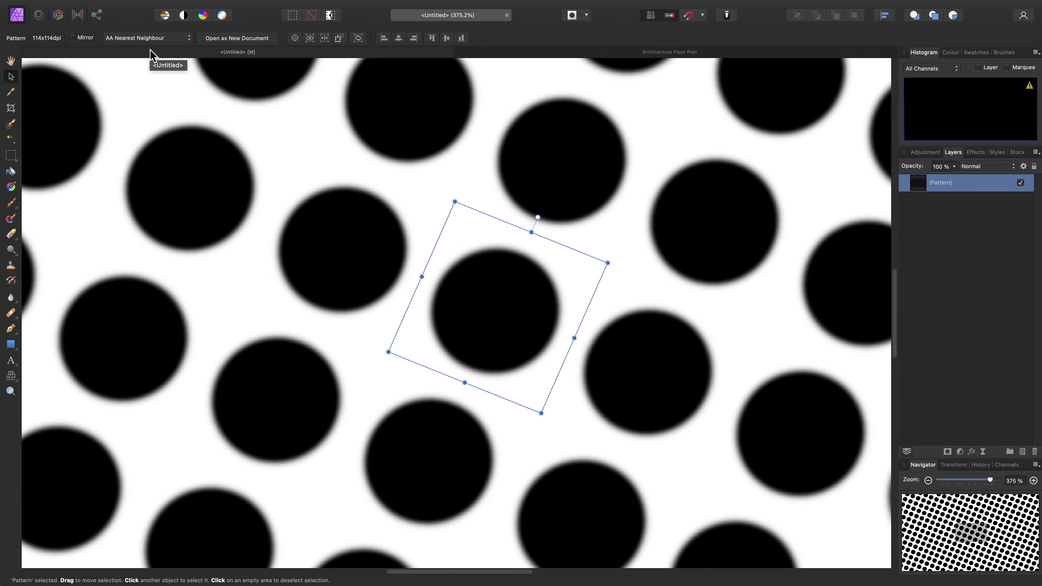
Erase the black dot from the pattern tile with an enlarged Erase Brush
left_click(12, 236)
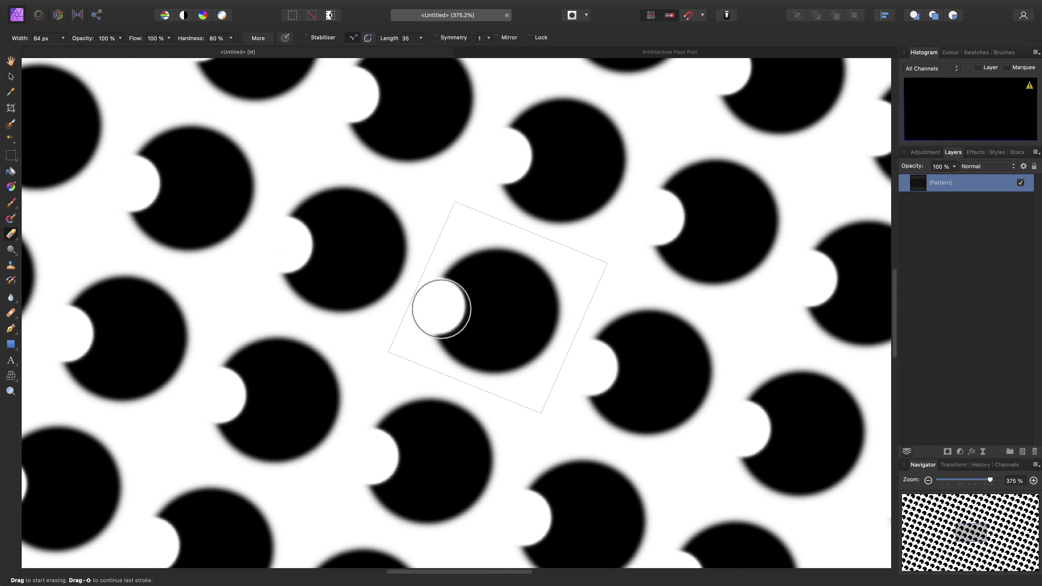
key("]")
key("]")
mouse_move(461, 322)
left_mouse_down()
mouse_move(520, 338)
mouse_move(500, 349)
mouse_move(529, 322)
mouse_move(522, 296)
mouse_move(450, 260)
mouse_move(428, 319)
left_mouse_up()
key("bracketleft")
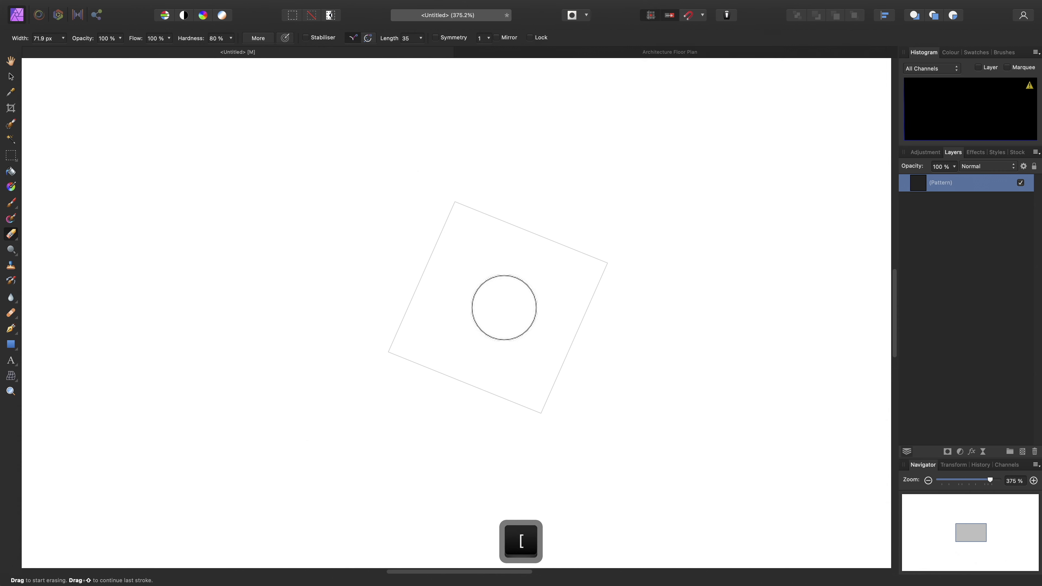
Delete the existing pattern layer and create a new 512 × 512 px pattern layer
key("h")
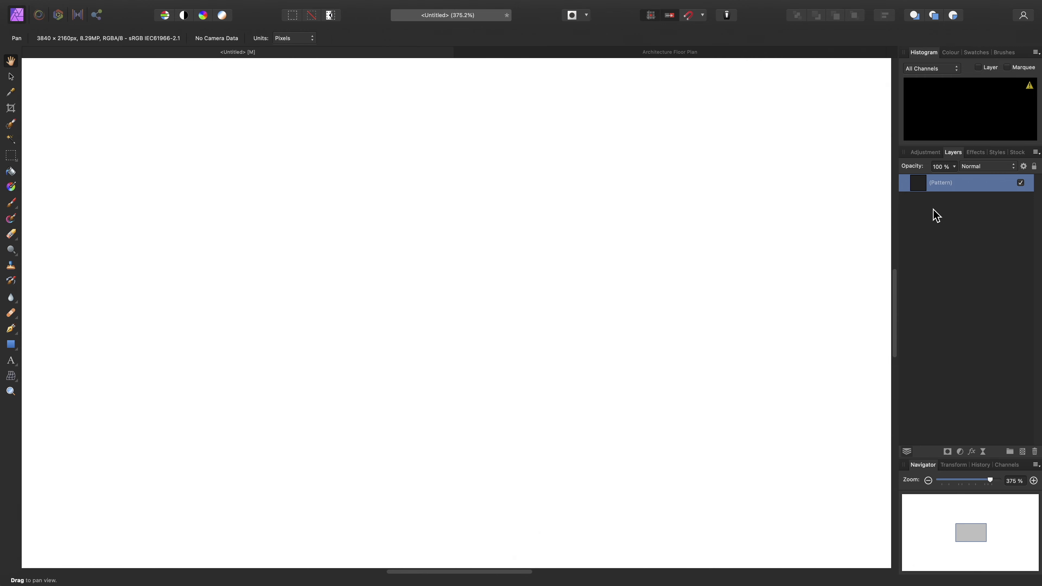
key("BackSpace")
left_click(234, 6)
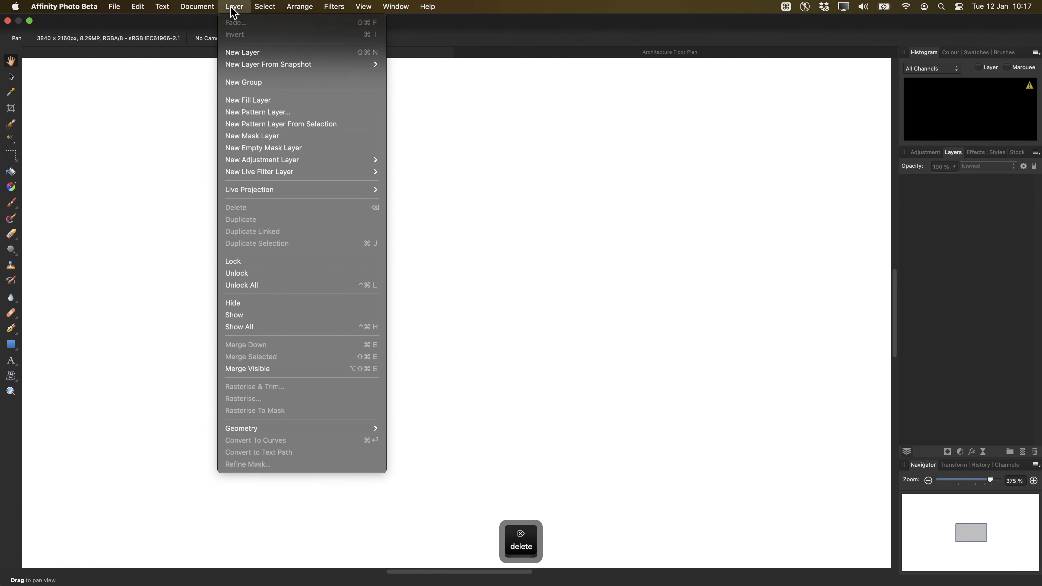
left_click(263, 112)
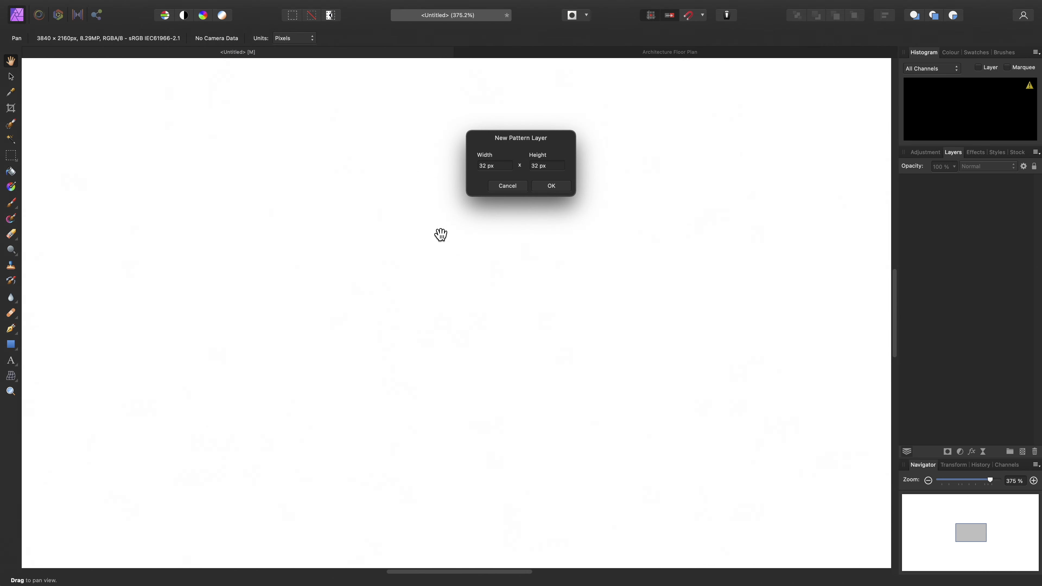
left_click_drag(510, 166, 477, 167)
type("512")
key("Tab")
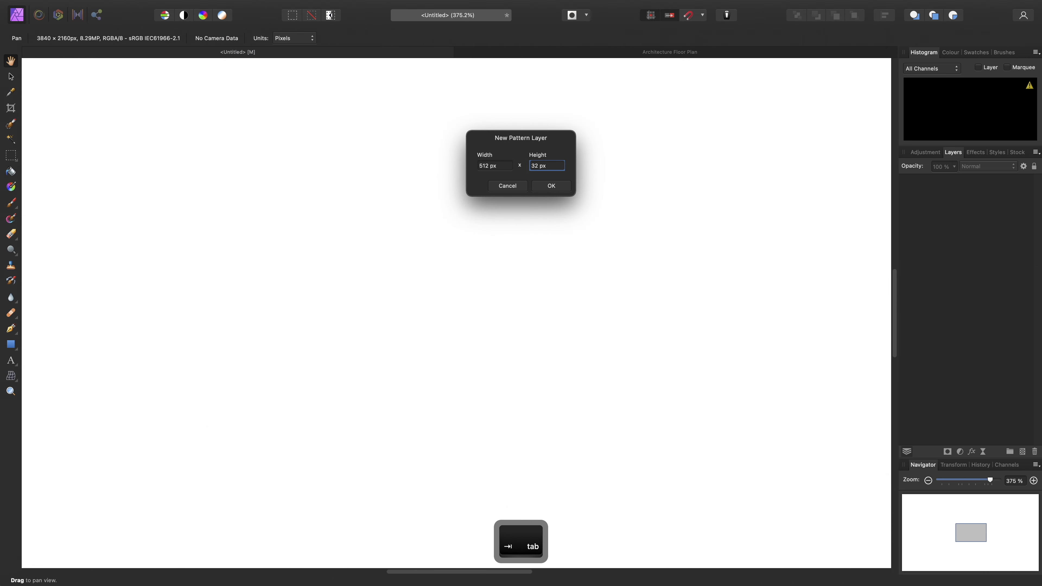
type("512")
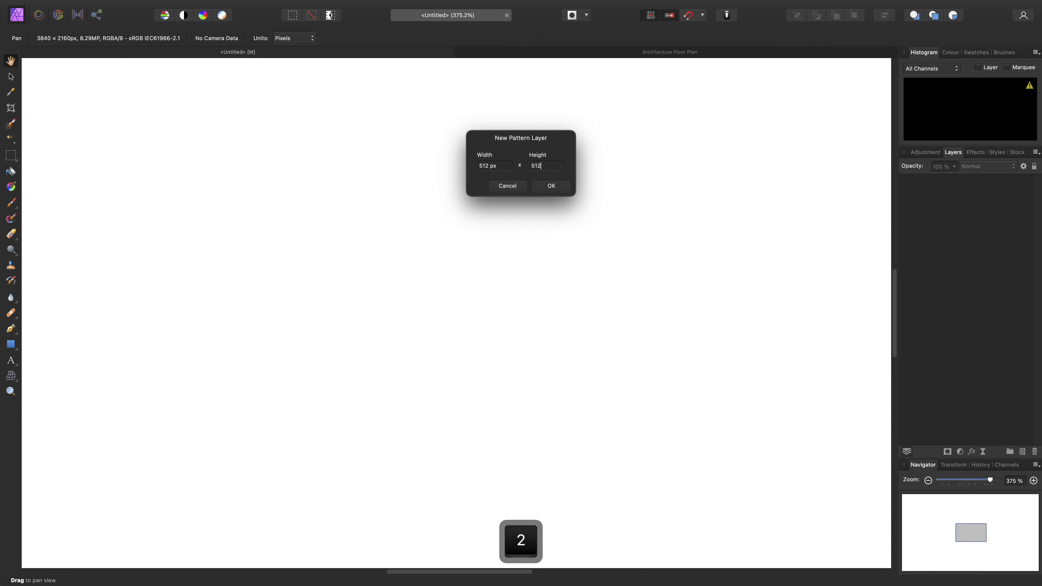
left_click(548, 187)
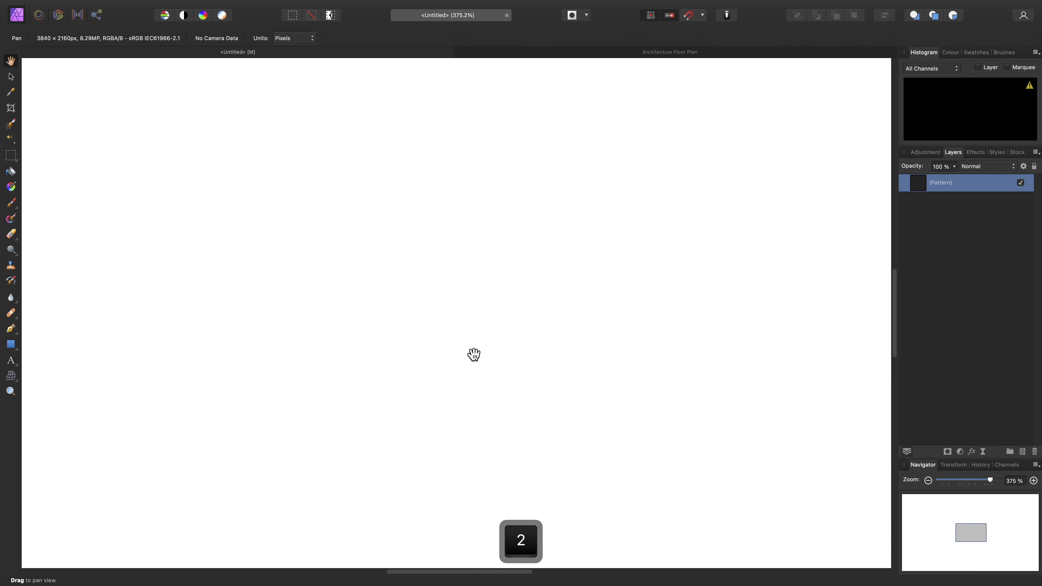
Choose the Textured Rake - Constant brush from the Engraving category for the Paint Brush Tool
left_click(12, 204)
scroll(429, 300, "down", 3)
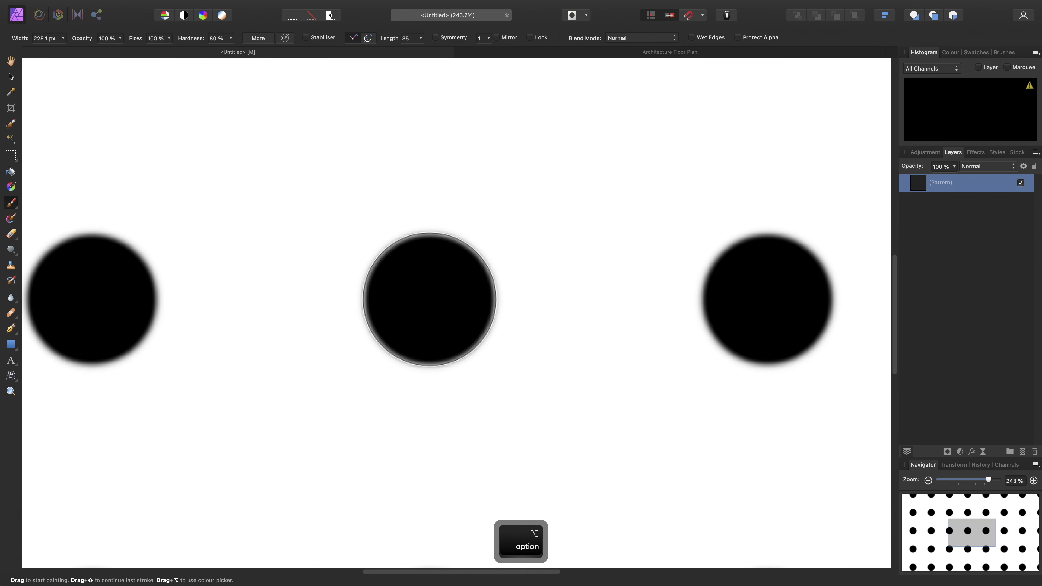
scroll(429, 299, "down", 1)
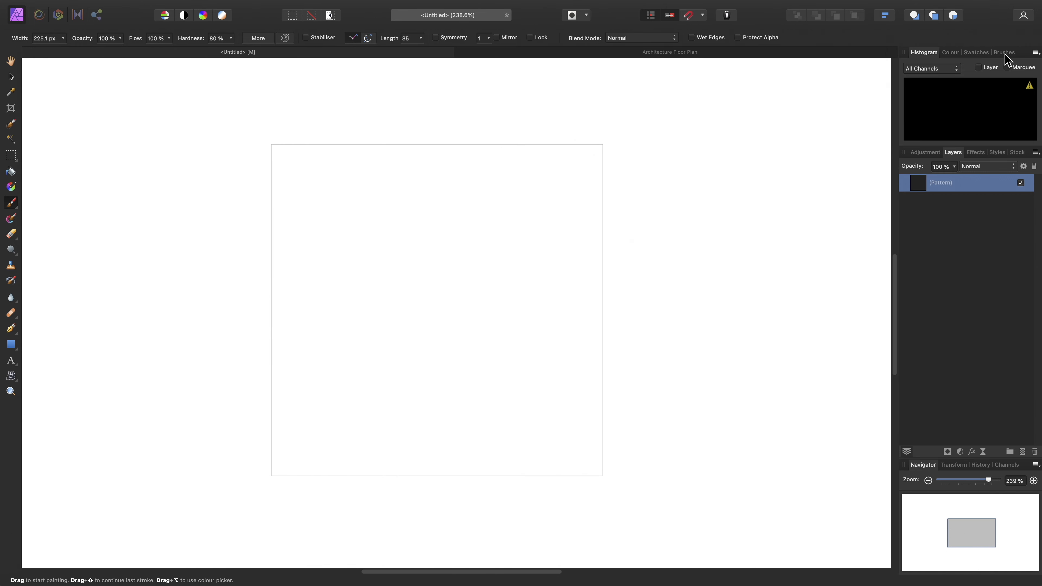
left_click(1005, 53)
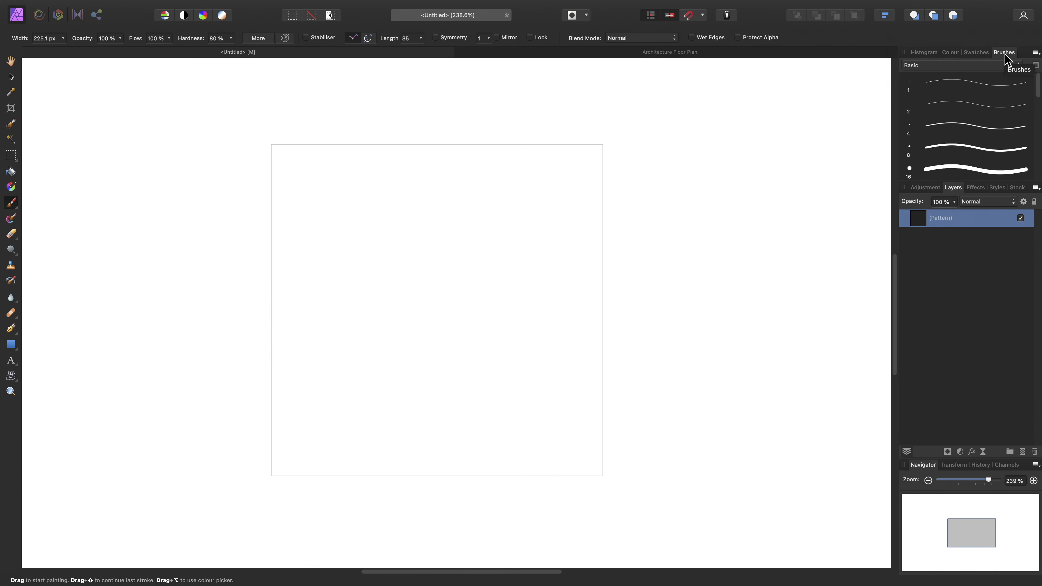
left_click(978, 67)
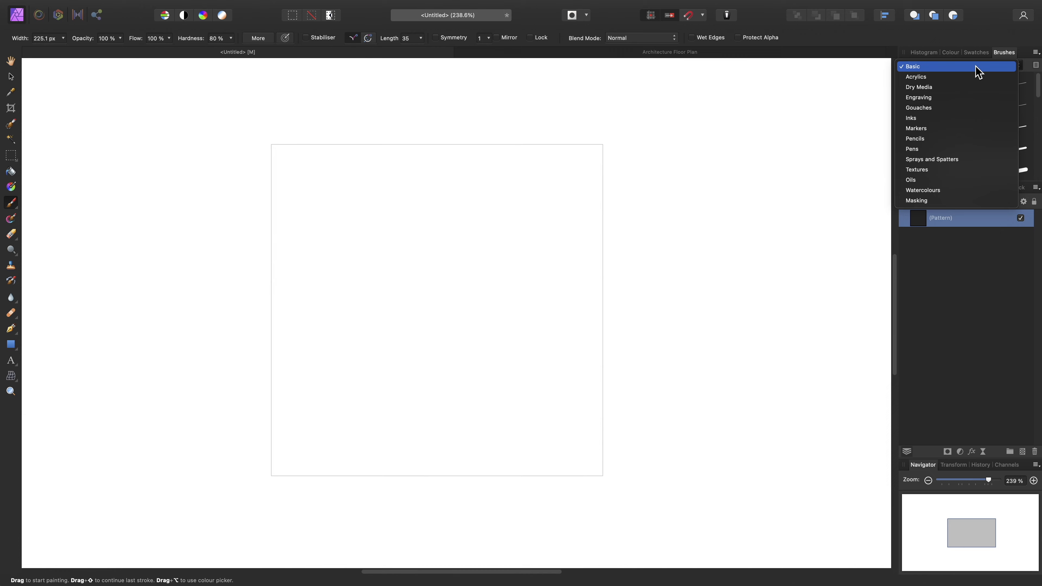
left_click(949, 98)
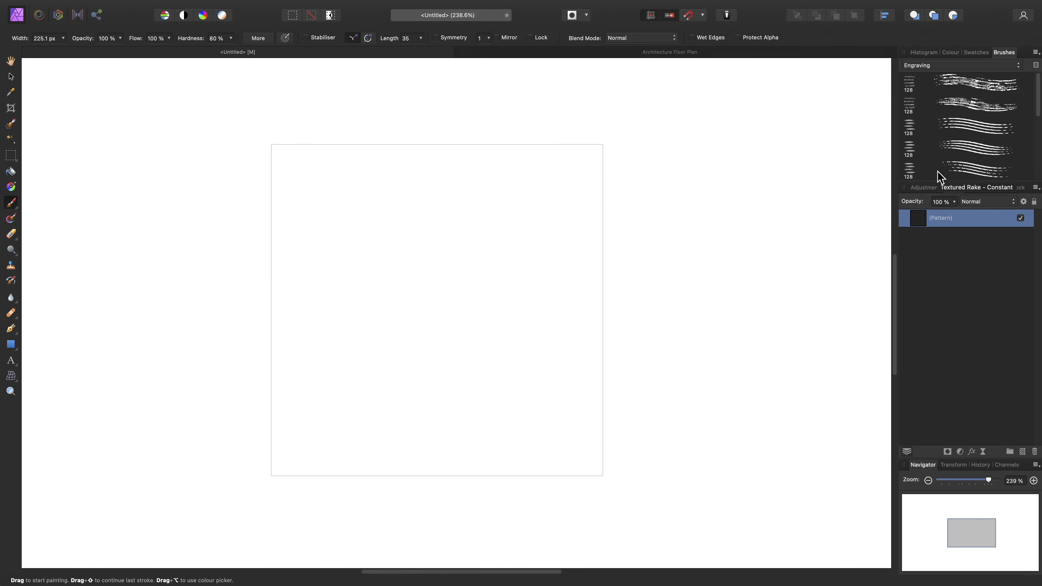
left_click(916, 174)
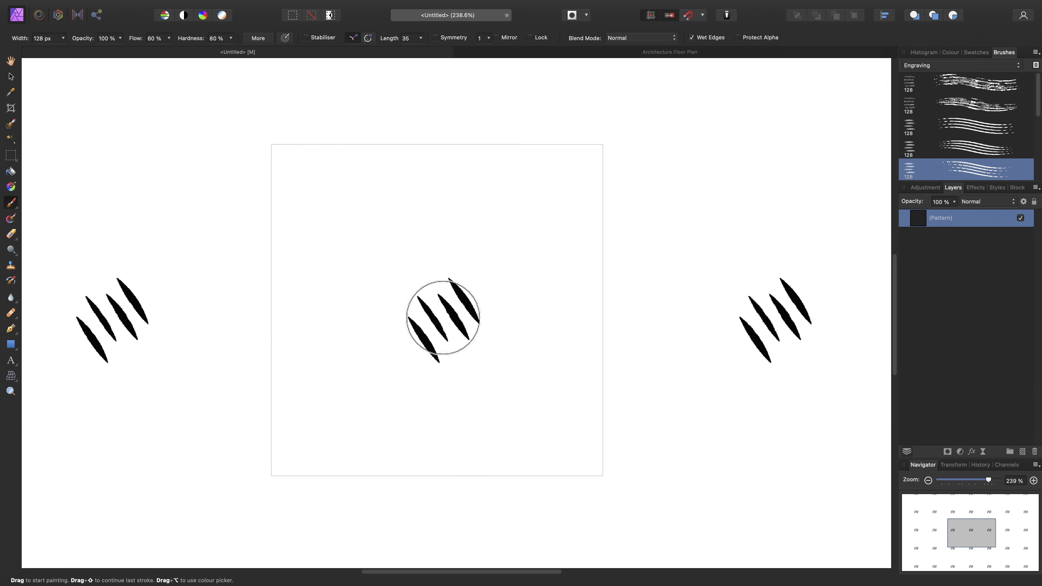
Enlarge the rake brush to about 788 px and stamp its streaks over the centre of the pattern tile
key("]")
key("]")
key("]")
key("]")
key("]")
key("]")
key("]")
key("]")
key("]")
key("]")
key("]")
key("]")
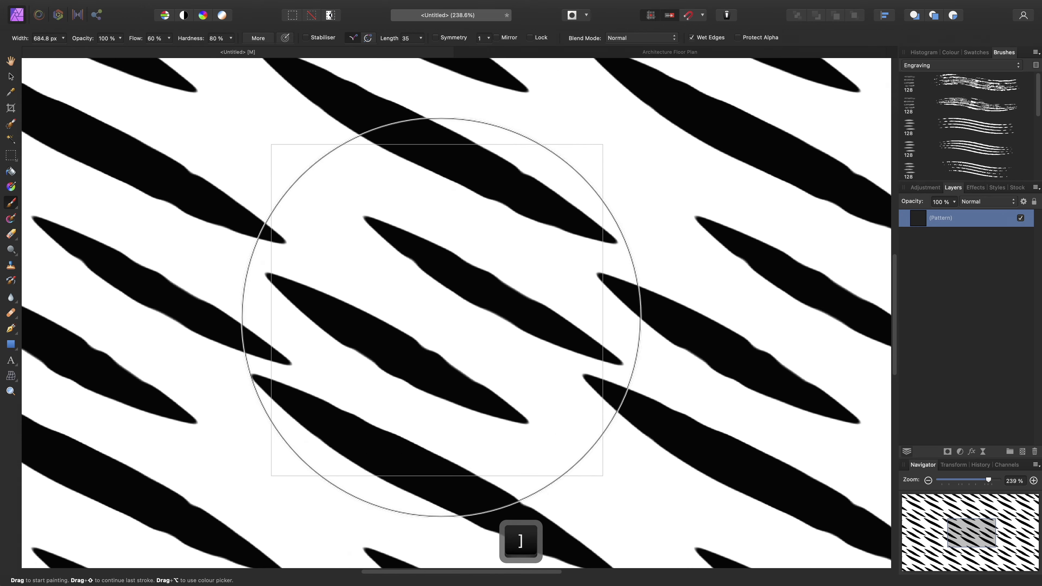
key("bracketright")
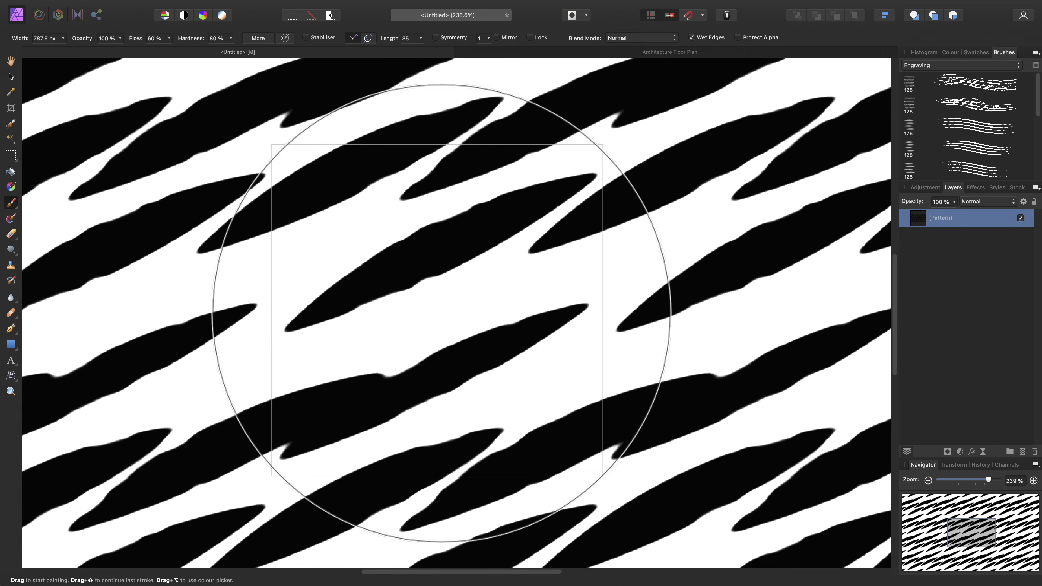
left_click(444, 307)
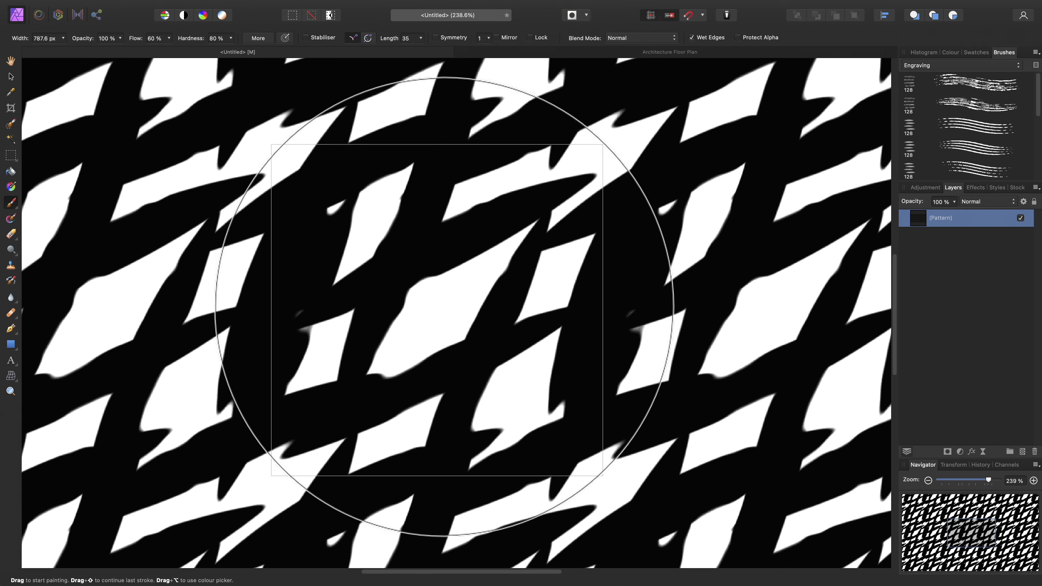
left_click(445, 300)
Undo the overlapping stamps until only one set of near-vertical streaks remains on the pattern layer
key("super+z")
key("super+z")
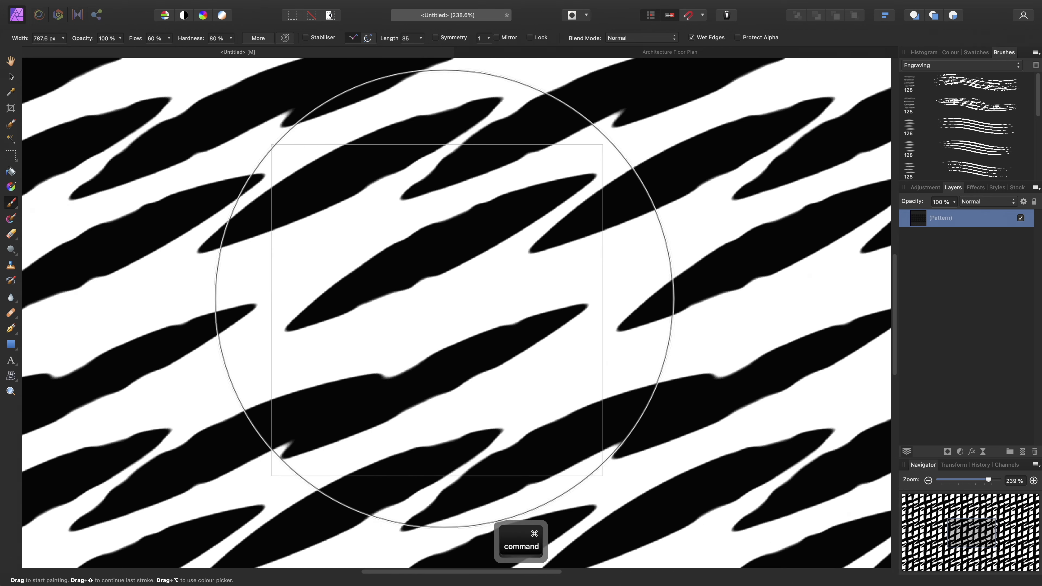
key("super+z")
key("super+z")
key("super+z")
key("super+z")
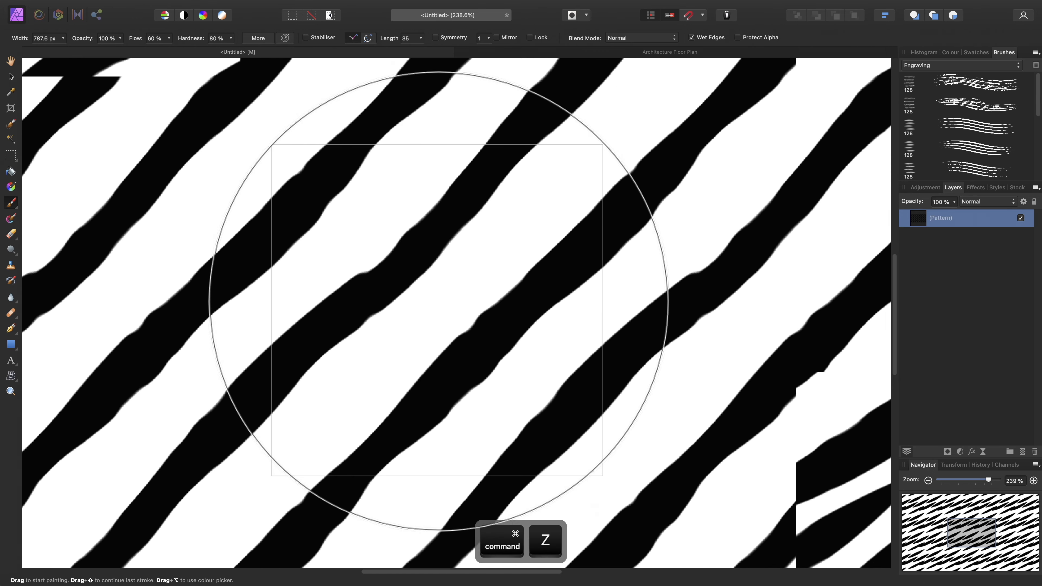
key("super+shift+z")
key("super+shift+z")
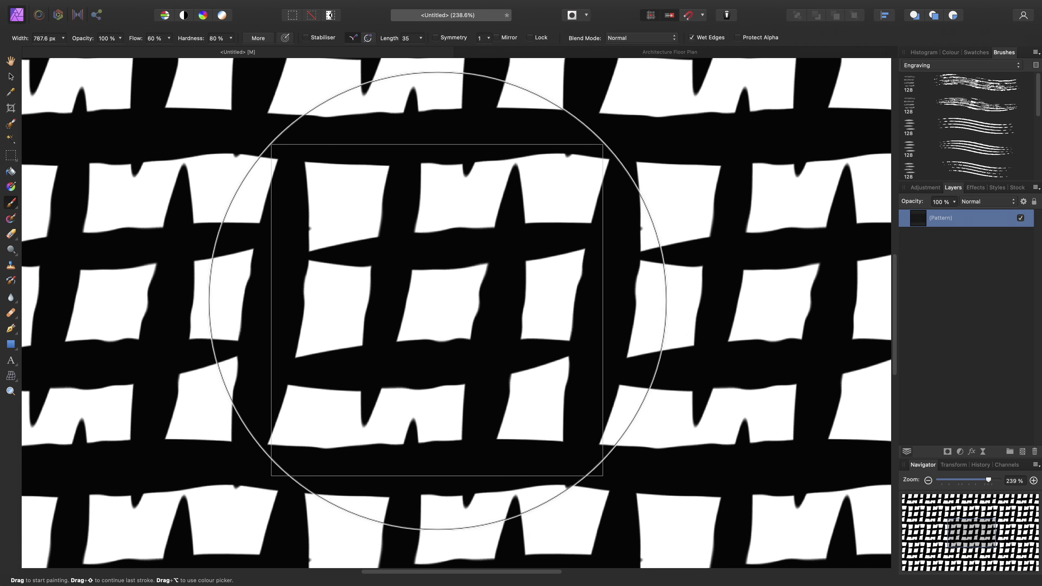
key("super+z")
key("h")
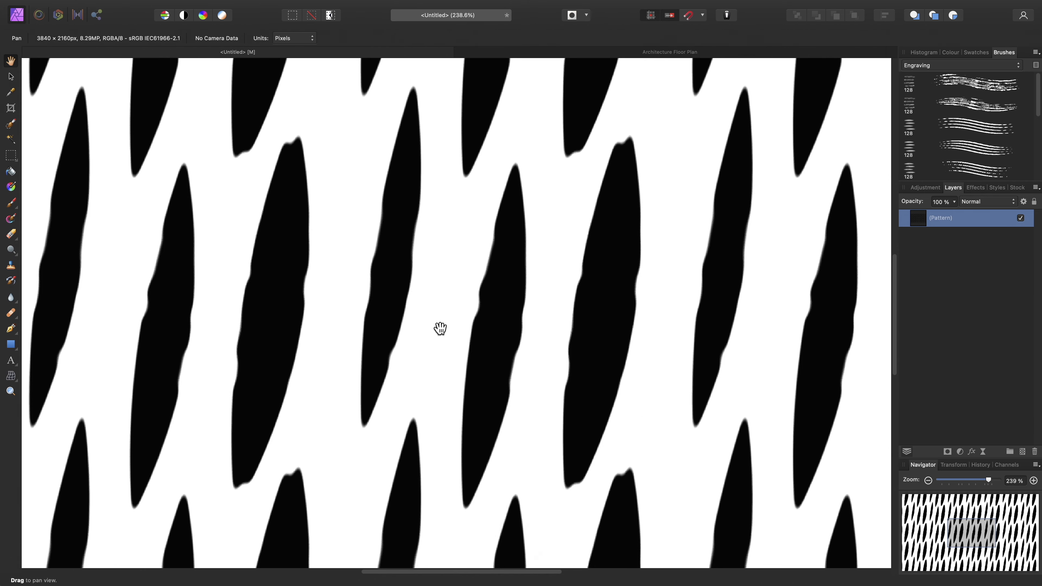
key("super+0")
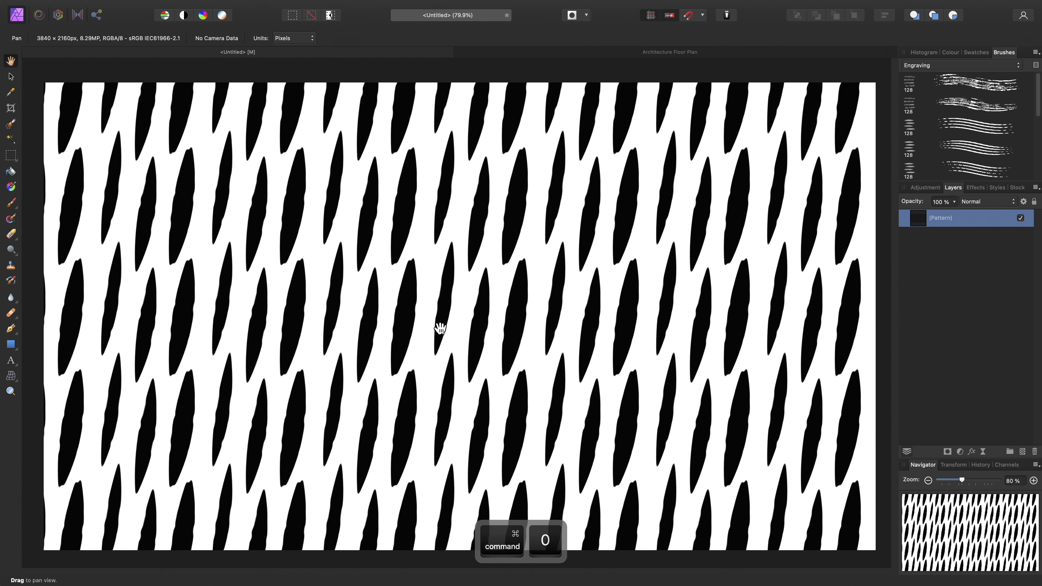
Draw a white full-height rectangle over roughly the left third of the canvas and clip the pattern layer inside it
left_click(12, 349)
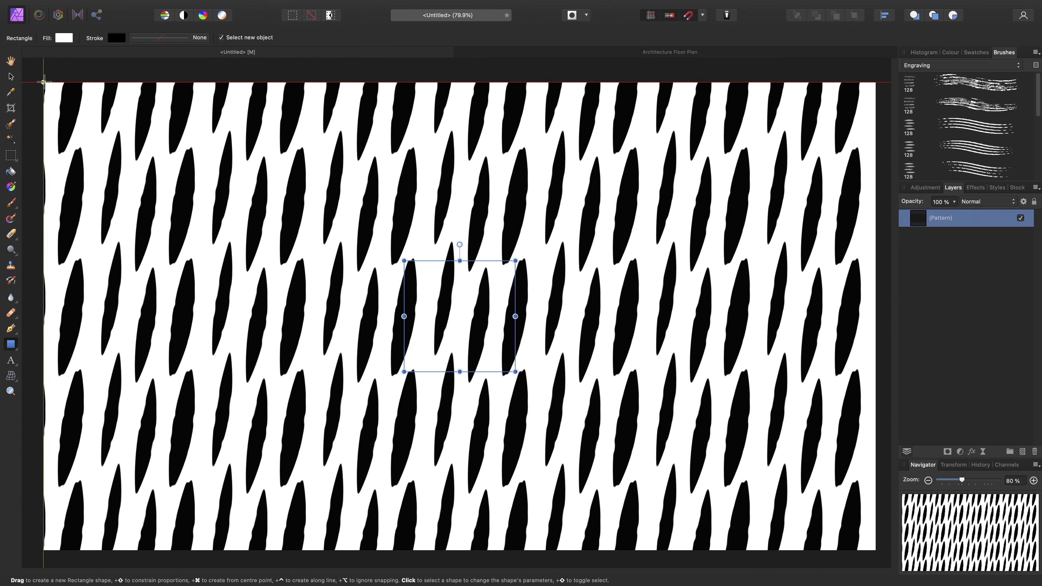
left_click_drag(43, 81, 348, 550)
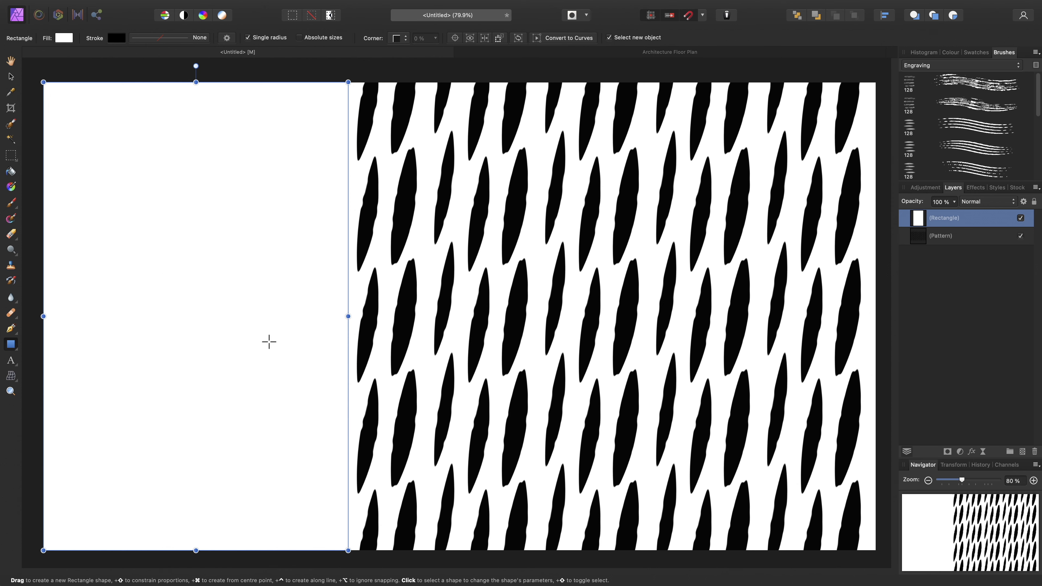
left_click(940, 237)
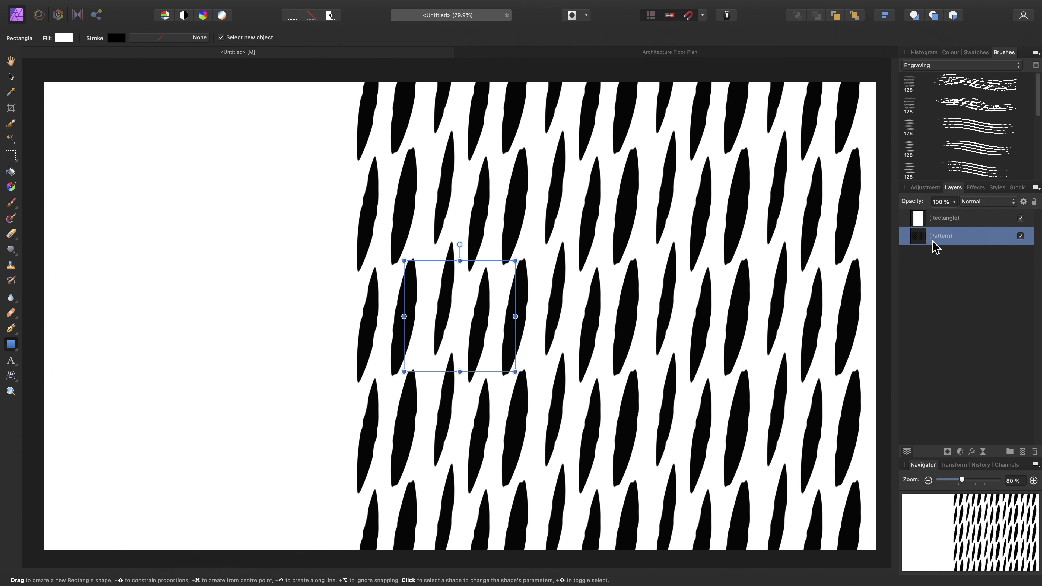
left_click_drag(920, 245, 959, 218)
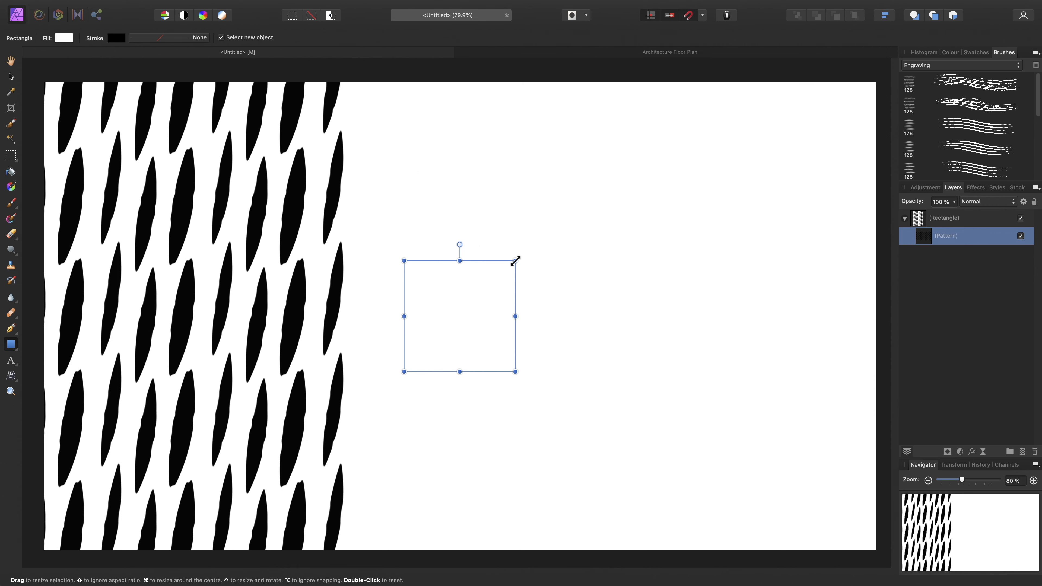
Scale the clipped pattern's tile down to about 177 dpi and rotate it clockwise so the streaks slant
key("v")
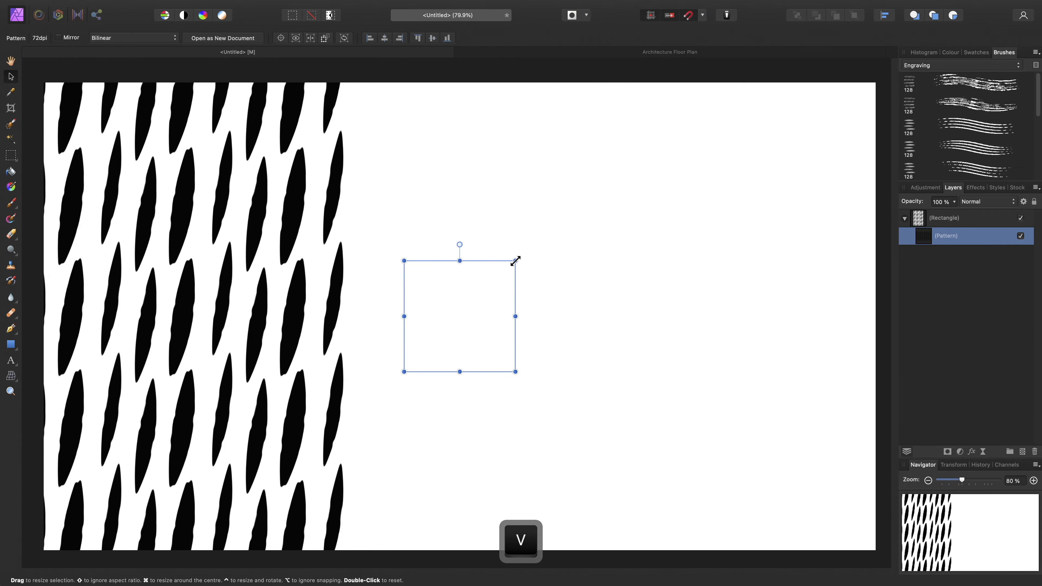
left_click_drag(515, 261, 478, 282)
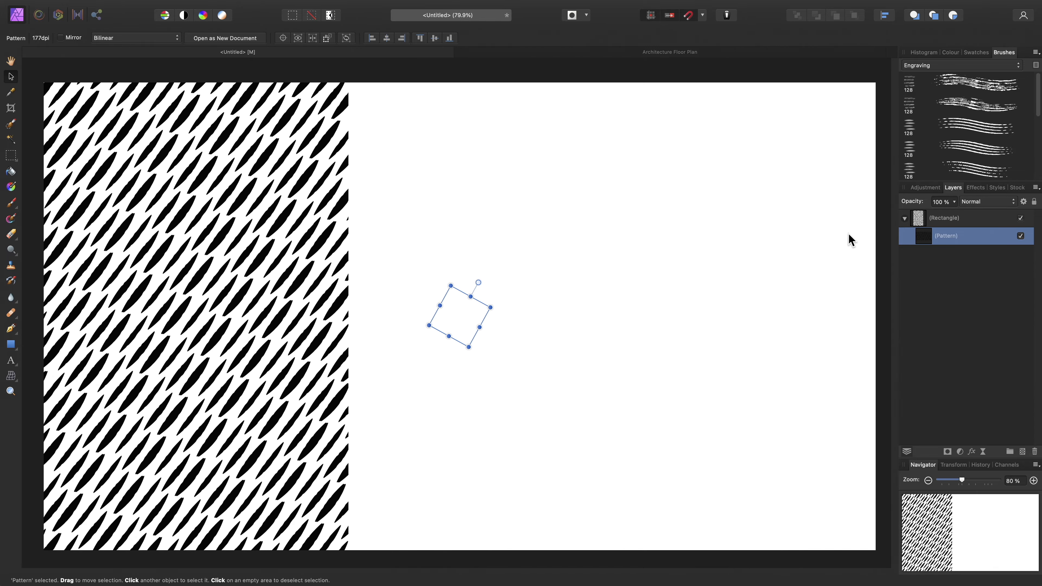
Enable Lock Children for the rectangle and narrow it to about a quarter of the canvas width without scaling its pattern
left_click(935, 220)
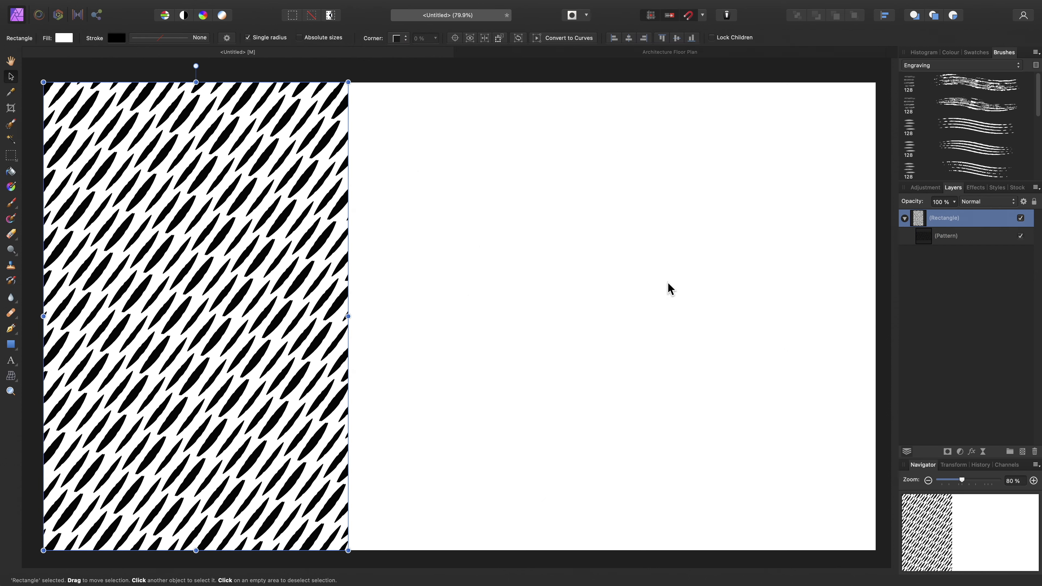
left_click(713, 37)
left_click_drag(348, 316, 239, 370)
Duplicate the pattern-filled rectangle and align the copy with the right edge of the canvas
key("super+j")
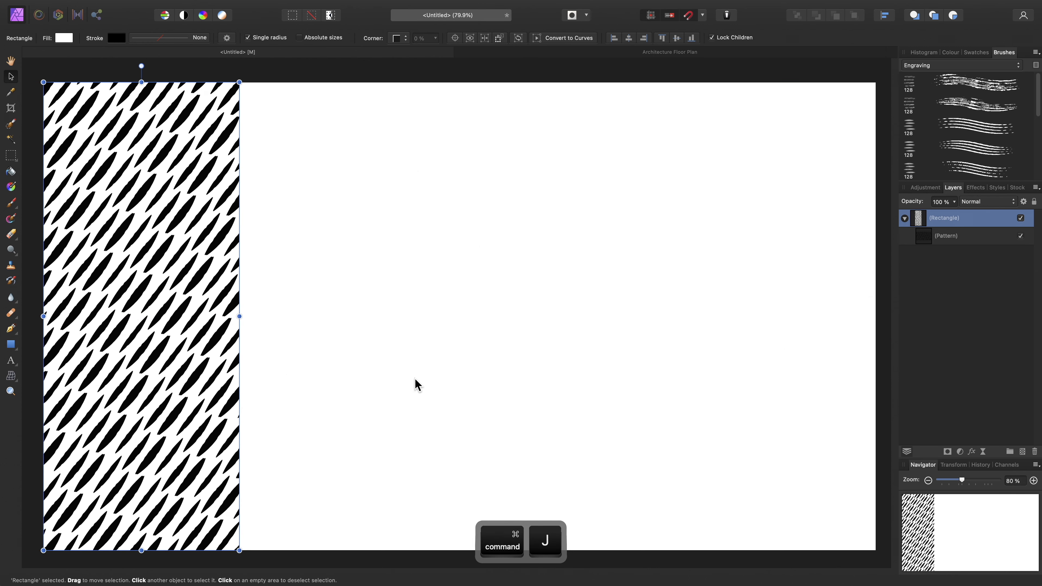
left_click_drag(215, 331, 854, 341)
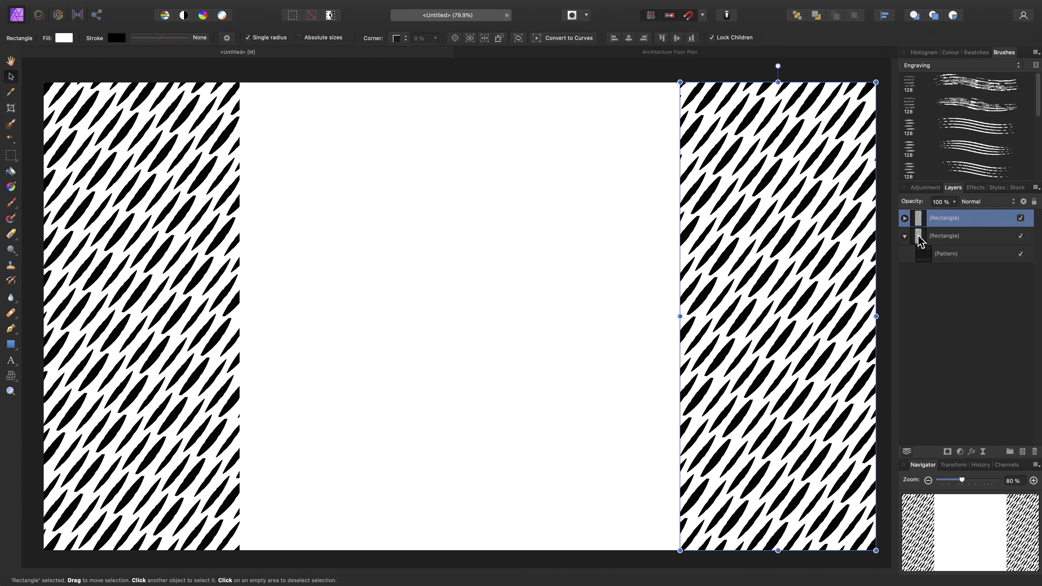
Select the pattern layers nested in both rectangles and stretch and reposition their tiles together
left_click(904, 218)
left_click(944, 236)
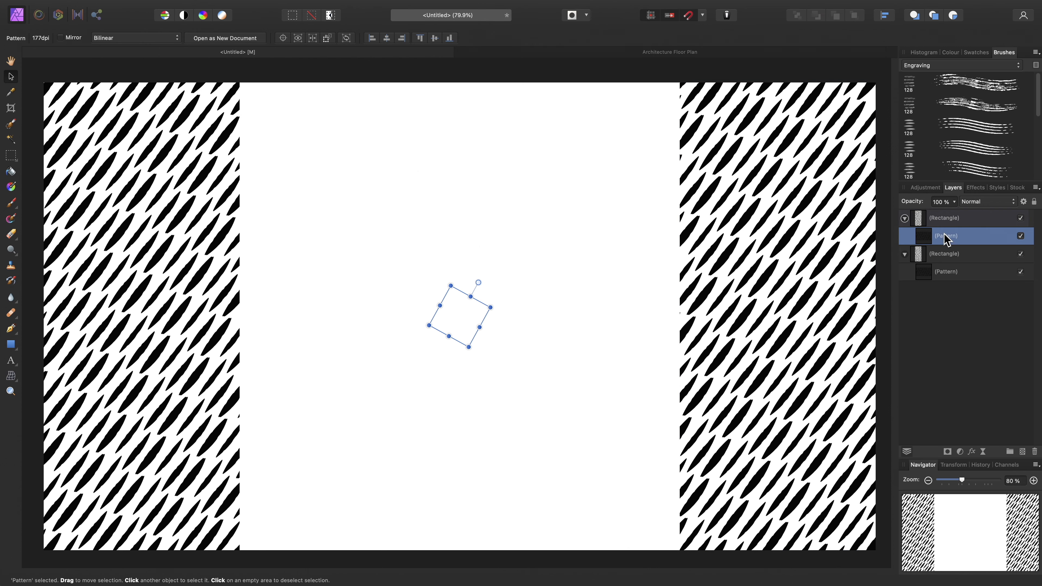
left_click(957, 271, "super")
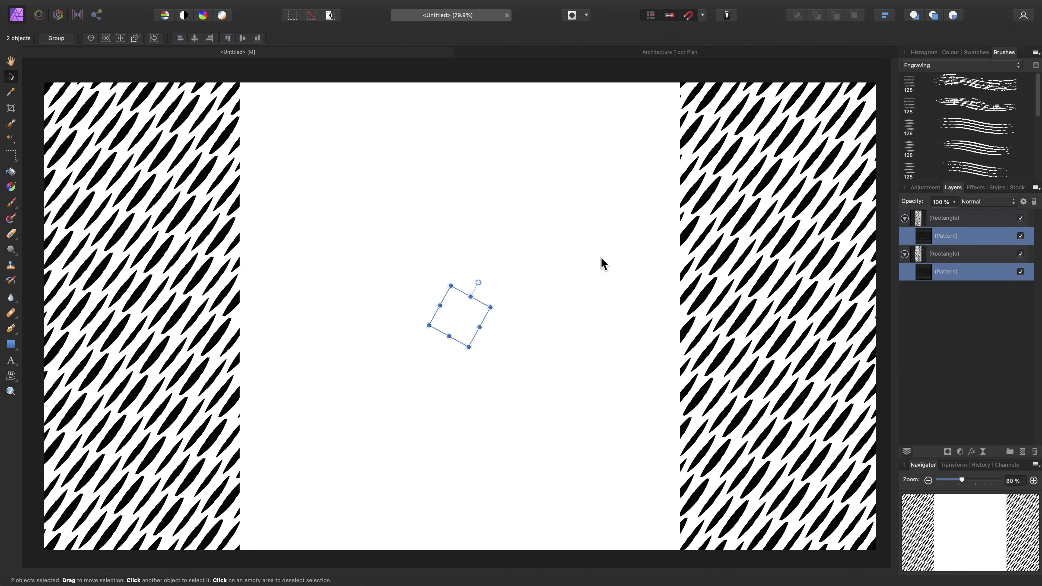
left_click_drag(469, 309, 484, 342)
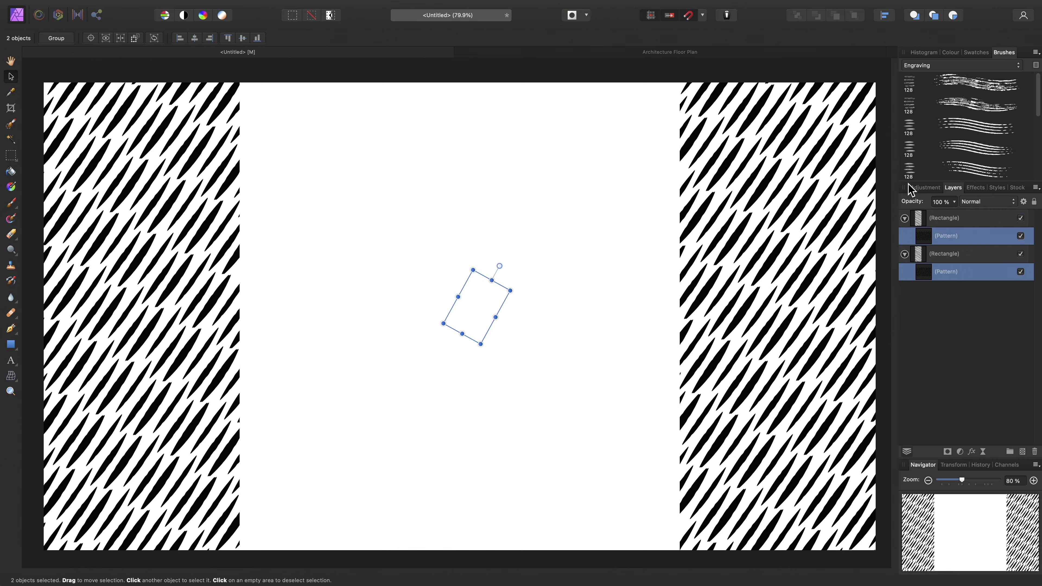
Delete both rectangles together with their nested pattern layers
left_click(966, 218)
left_click(959, 253, "shift")
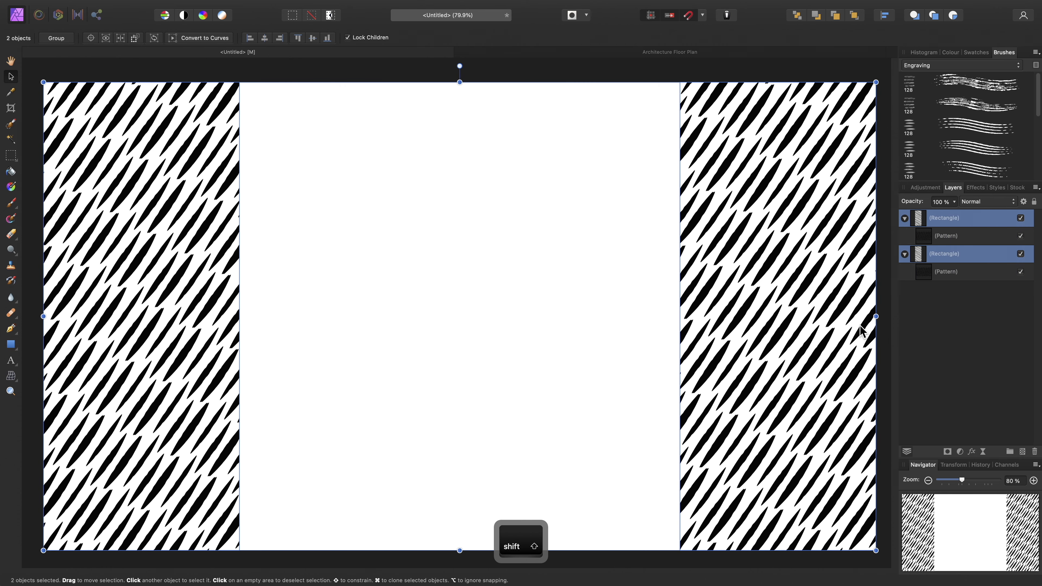
key("Delete")
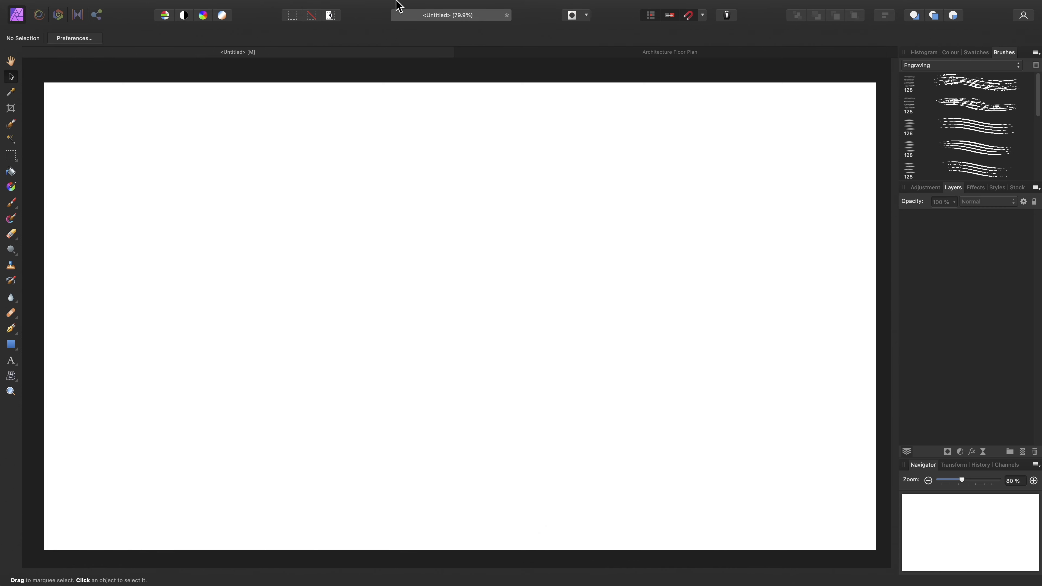
Create a new 1024 × 1024 px pattern layer and open the choice of shape tools
mouse_move(398, 5)
left_click(239, 7)
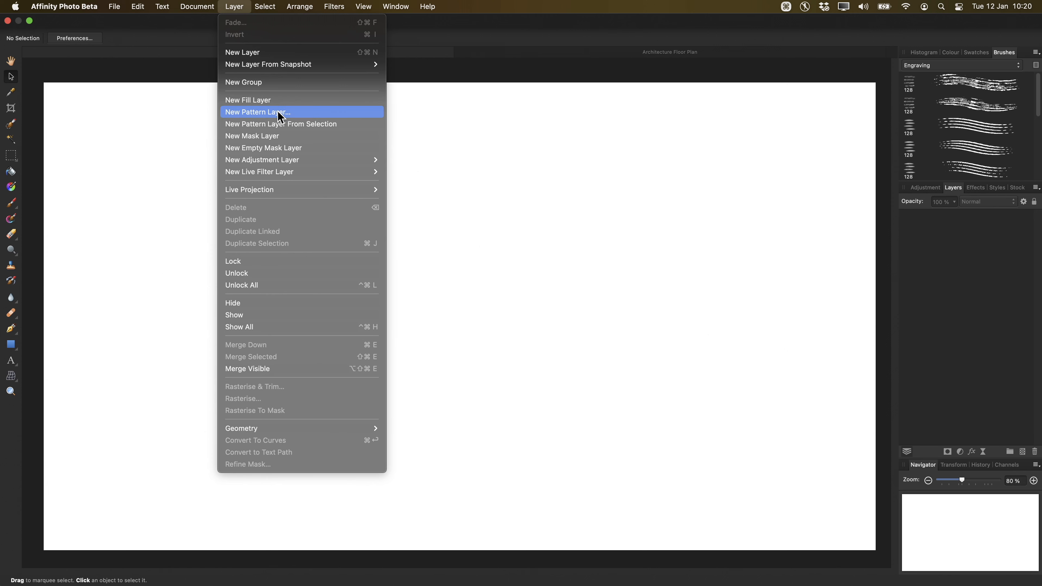
left_click(279, 117)
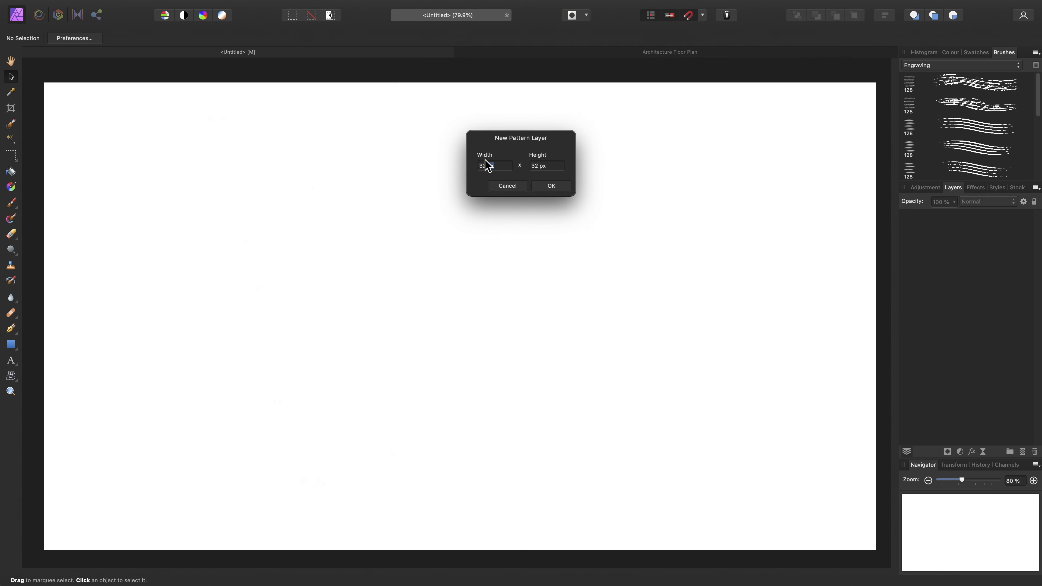
double_click(487, 164)
type("1024")
key("Tab")
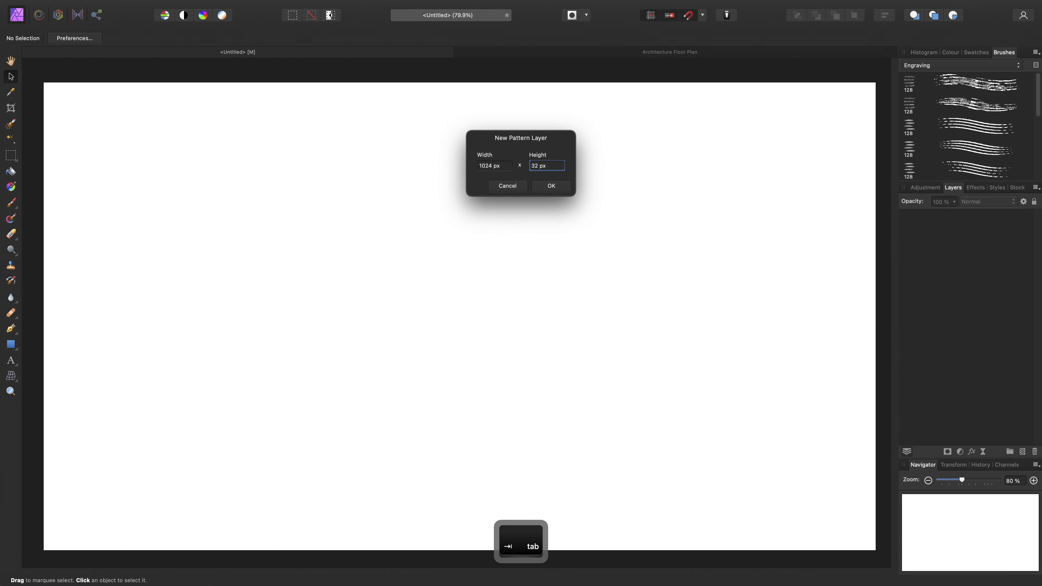
type("1024")
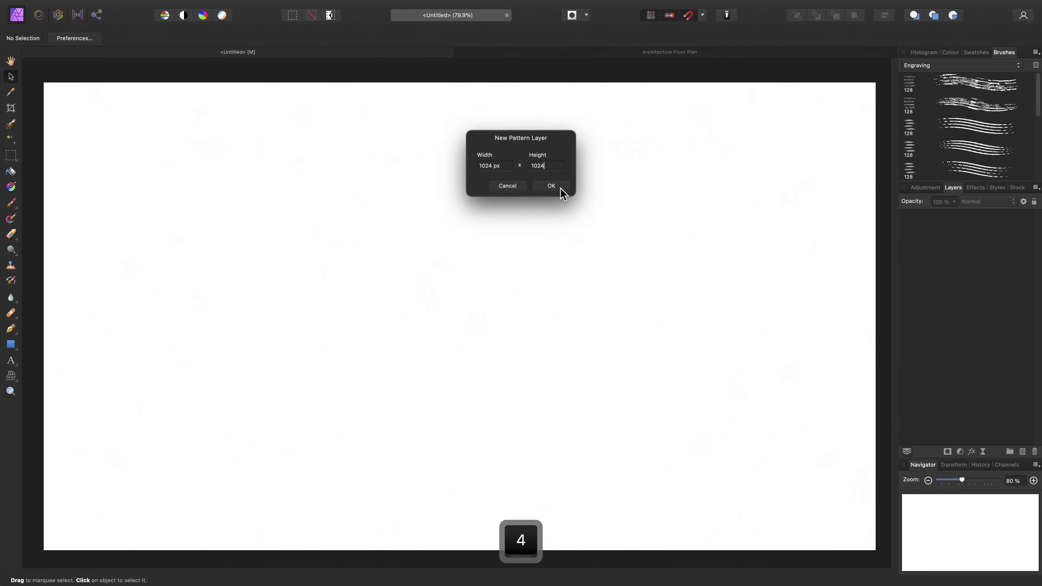
left_click(560, 188)
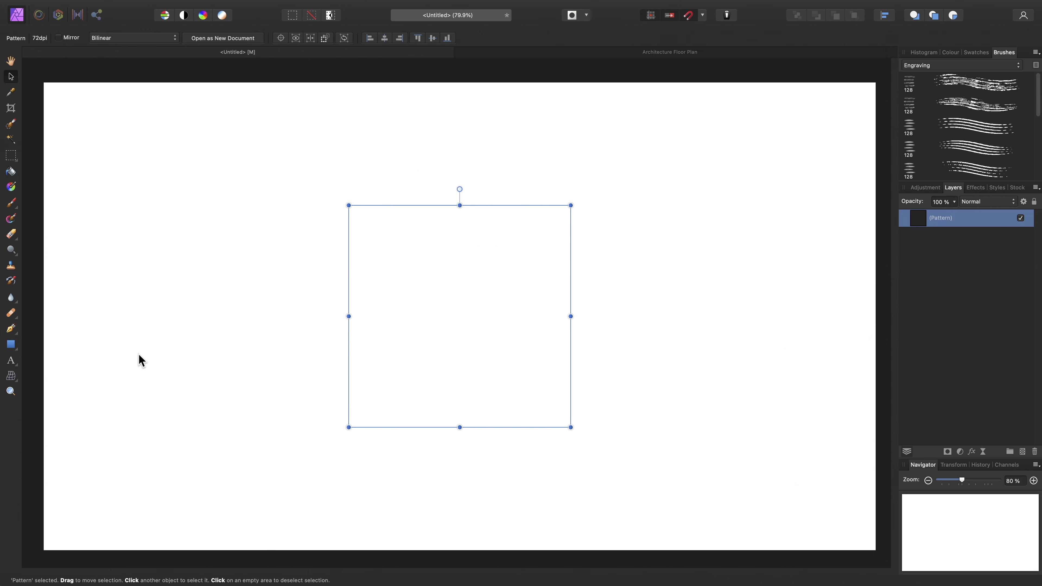
left_click(15, 345)
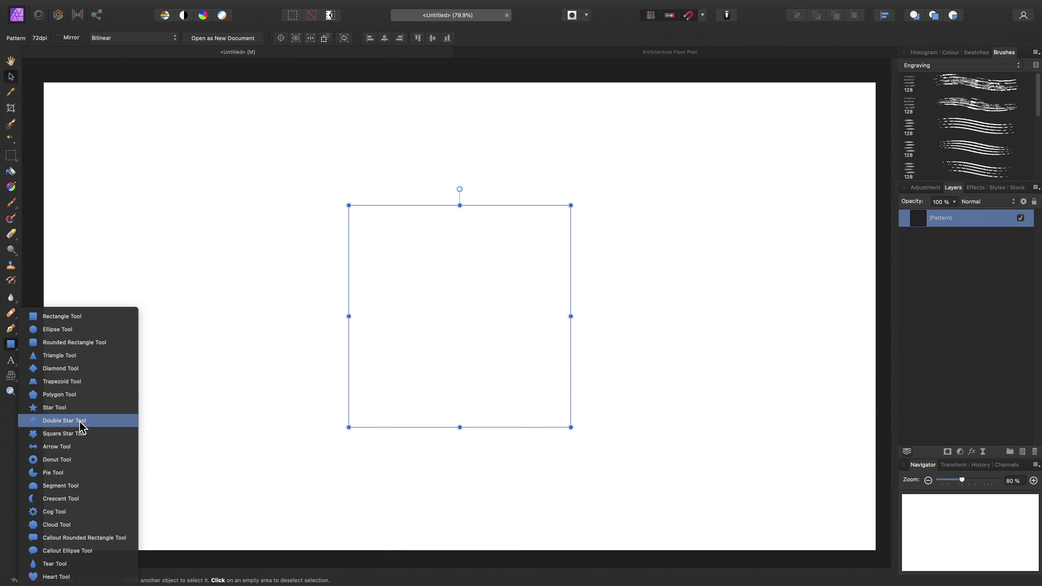
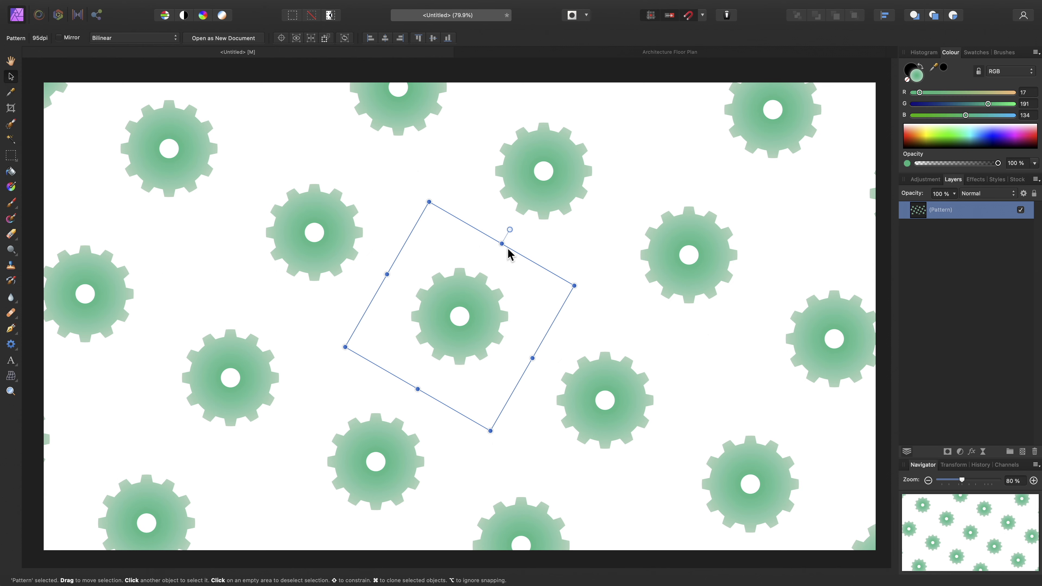
left_click(239, 7)
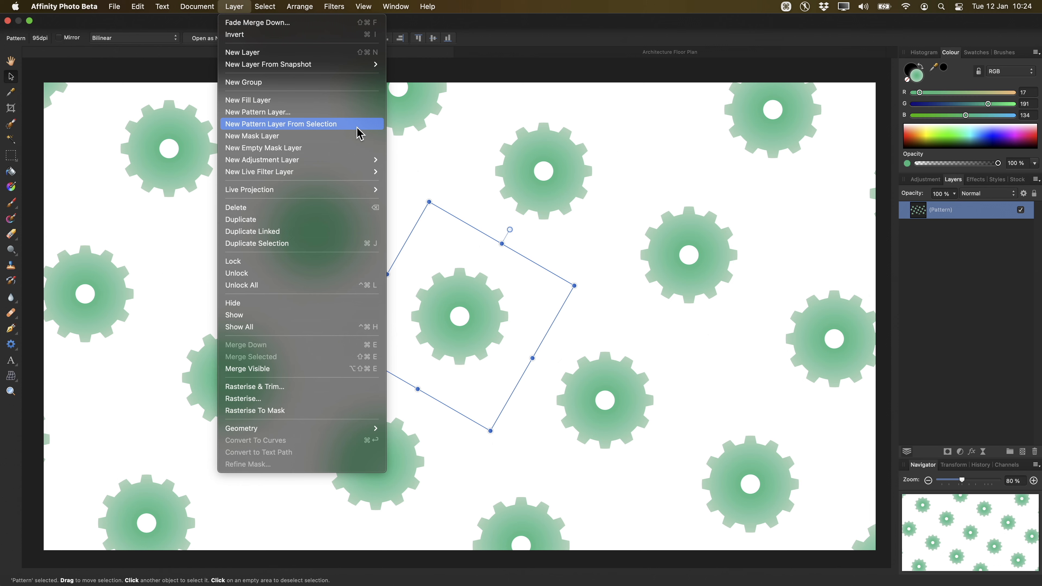
left_click(441, 131)
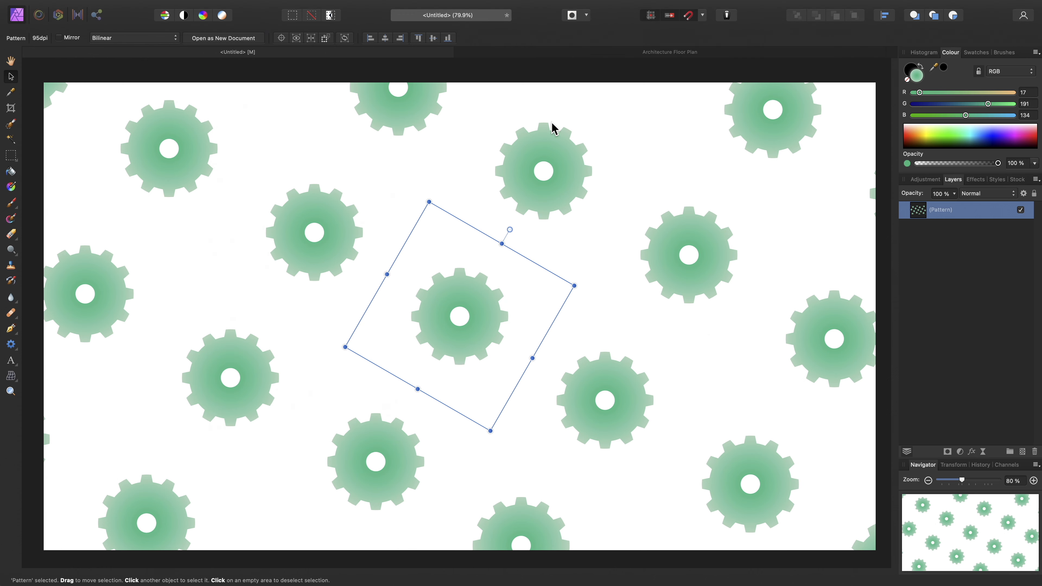
Switch to the Architecture Floor Plan document and open wood_white_03.jpg from the Pattern Layers folder in Finder as a separate document
left_click(648, 59)
key("h")
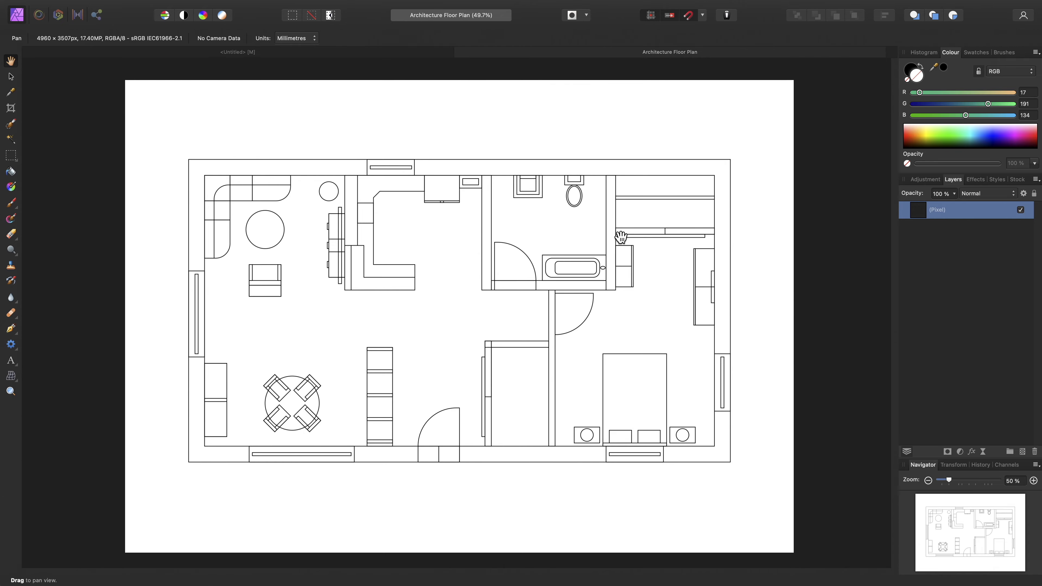
key("super+Tab")
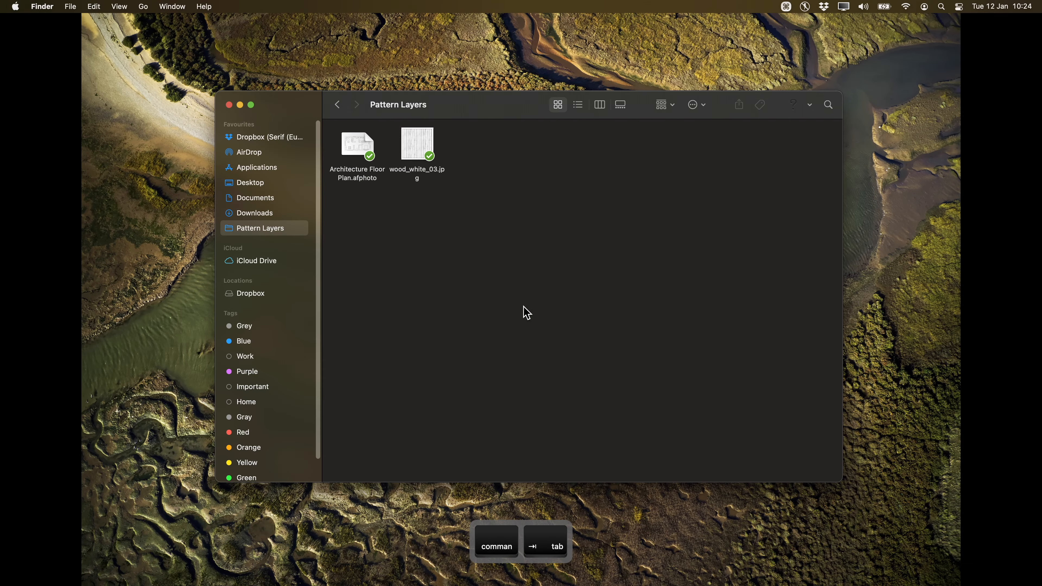
left_click(419, 155)
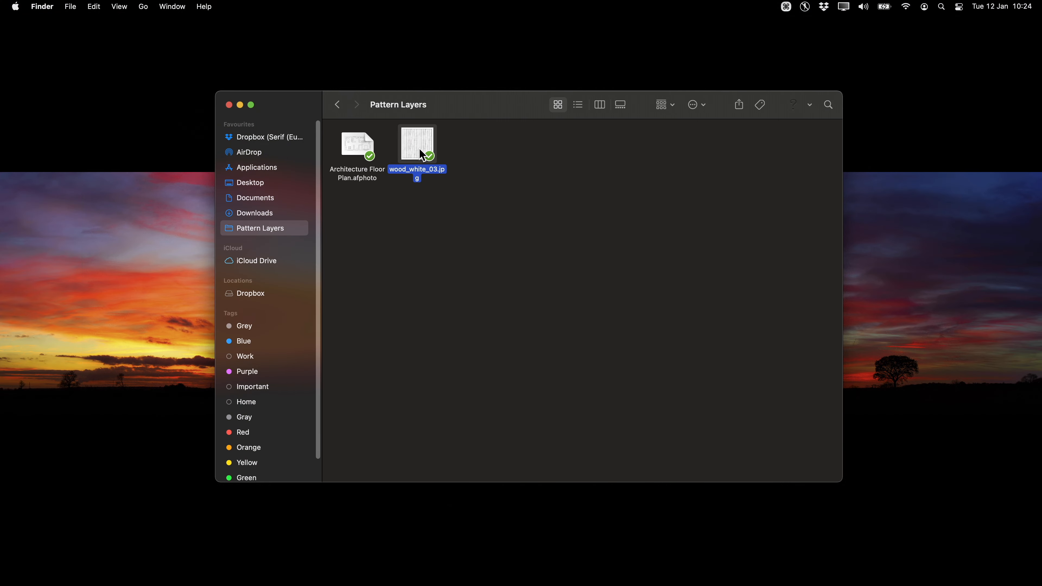
key("super+Tab")
left_click_drag(422, 156, 563, 266)
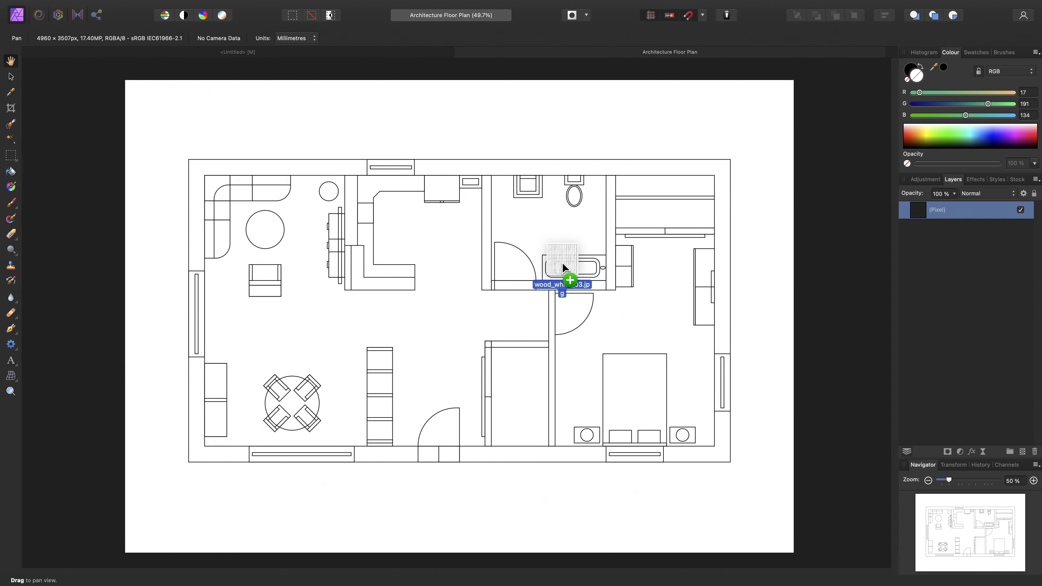
left_click_drag(563, 265, 605, 40)
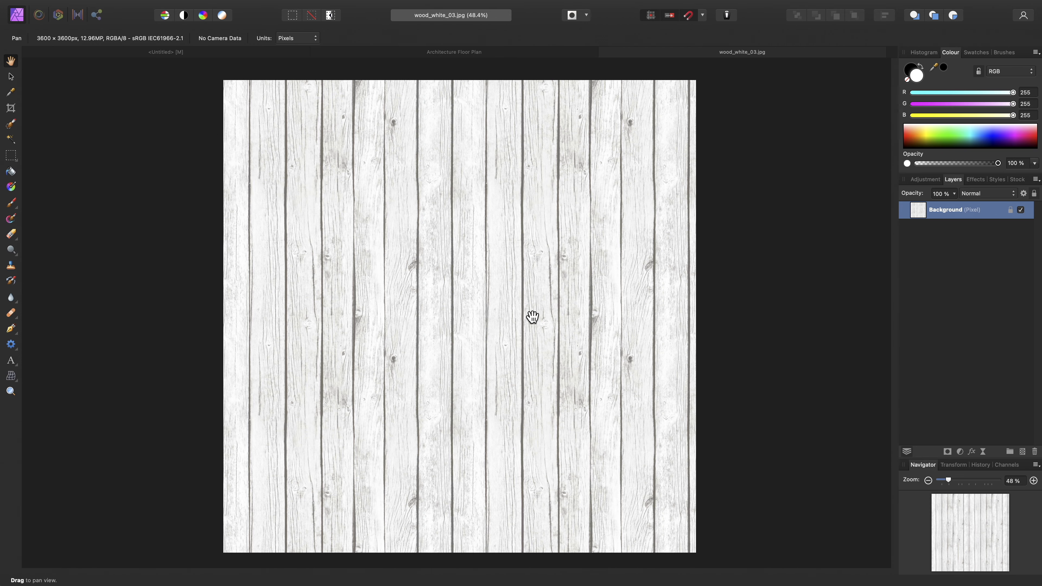
Create a pattern layer from the whole wood_white_03.jpg image and copy that layer
left_click(234, 6)
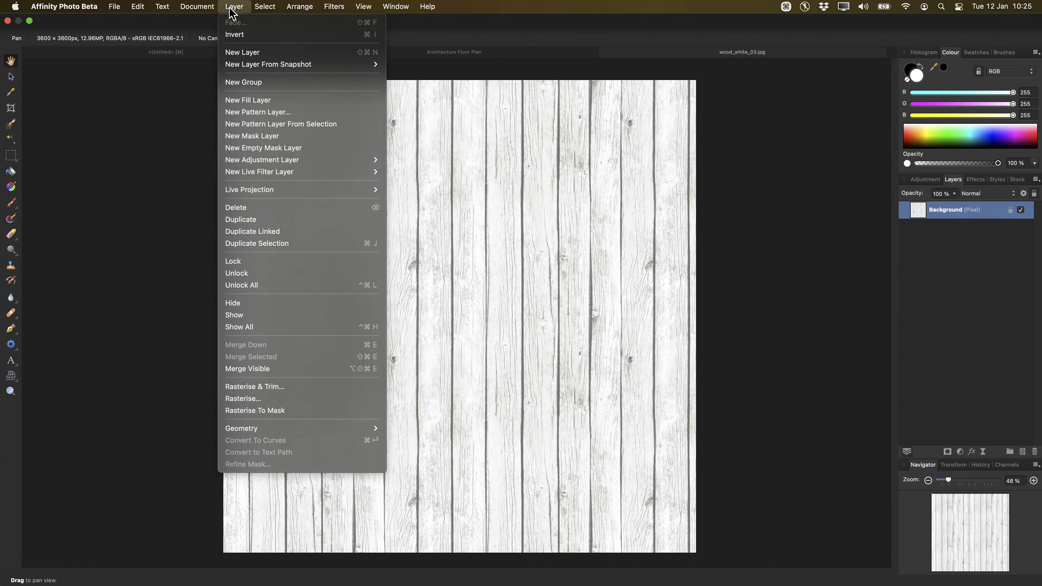
left_click(355, 128)
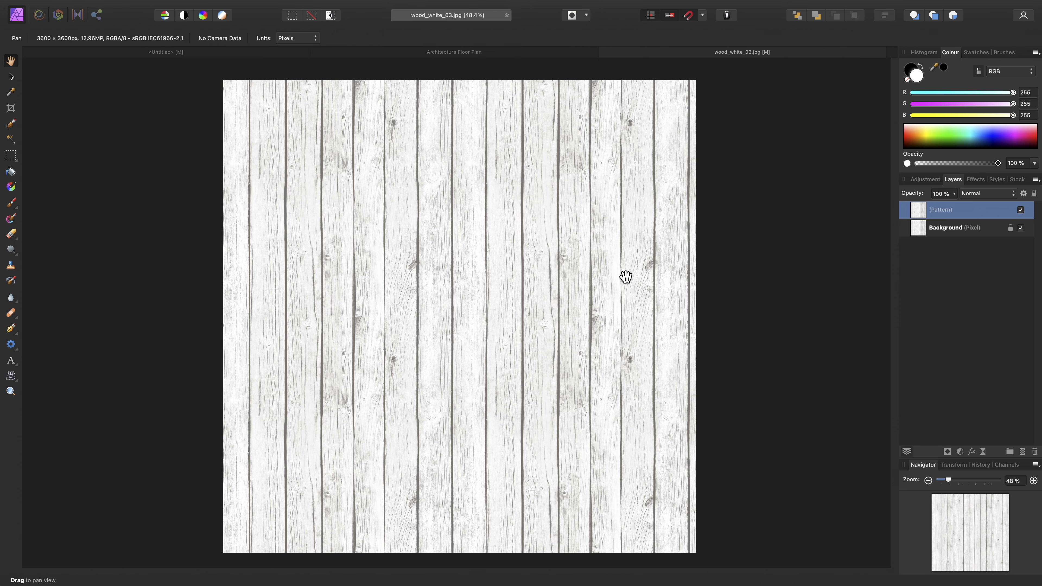
key("super+c")
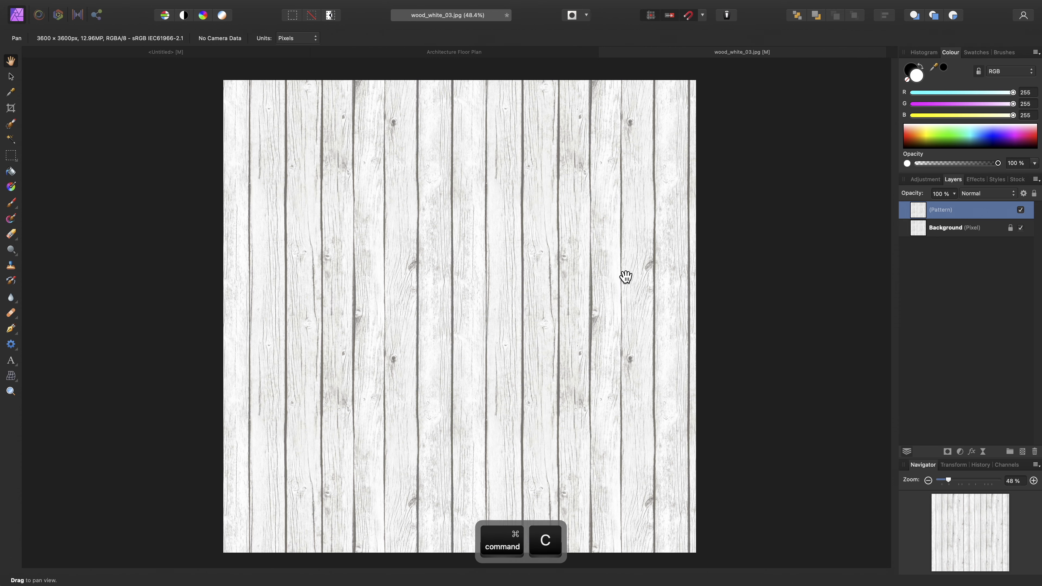
Paste the copied wood pattern layer into the Architecture Floor Plan document
left_click(501, 52)
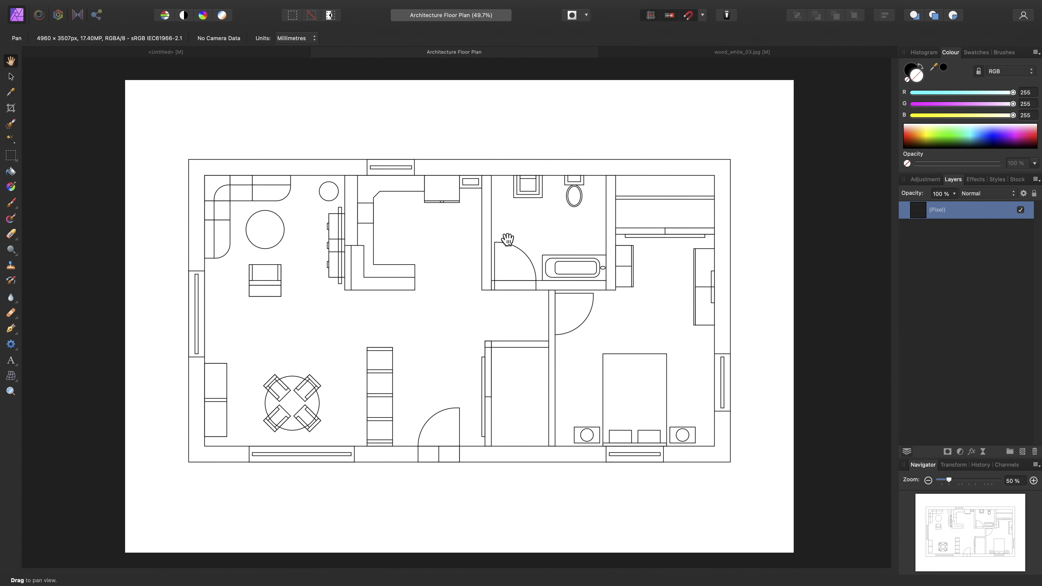
key("super")
key("super+v")
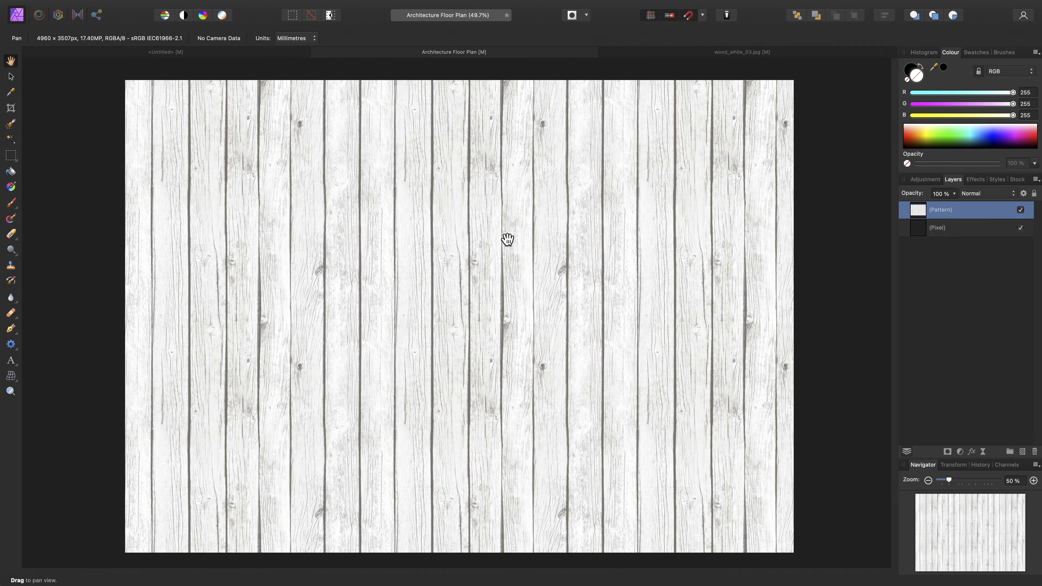
Scale the wood pattern's tile down around its centre to about 1714 dpi
key("v")
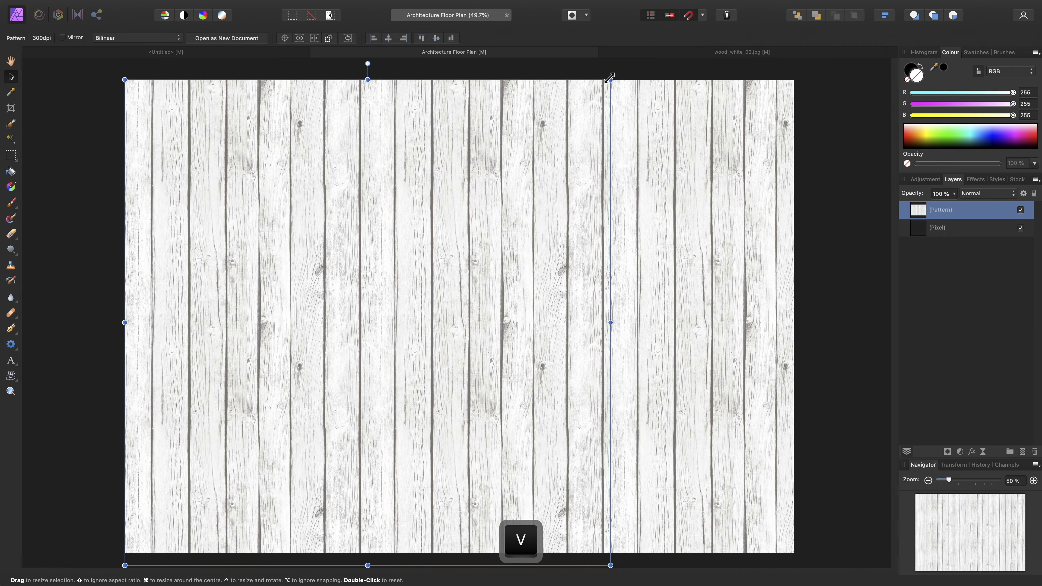
key("super")
left_click_drag(611, 80, 421, 292)
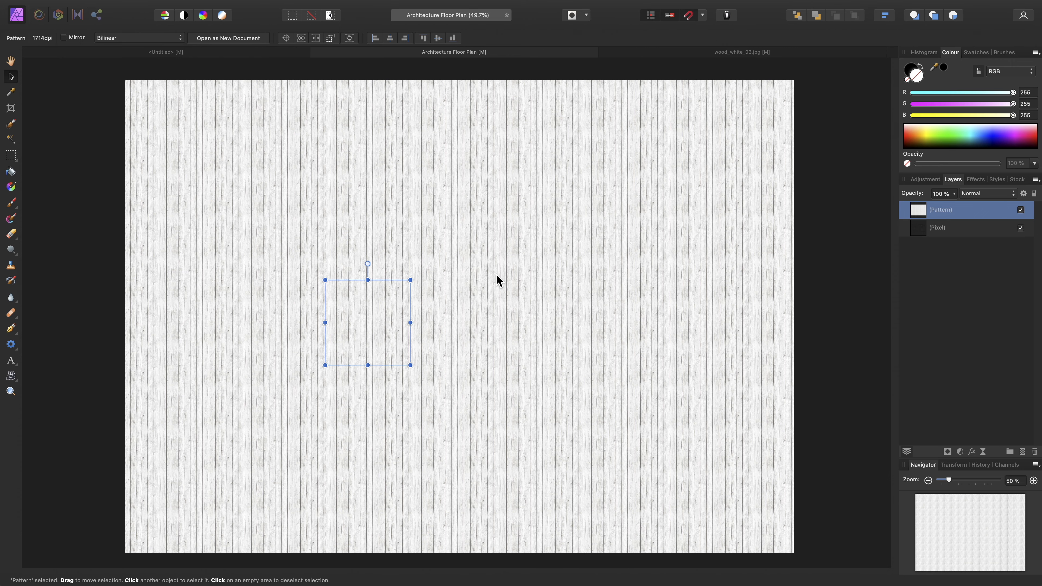
Hide the wood pattern layer and flood-select the floor areas of the living space and the bedroom on the floor plan's pixel layer
left_click(1020, 210)
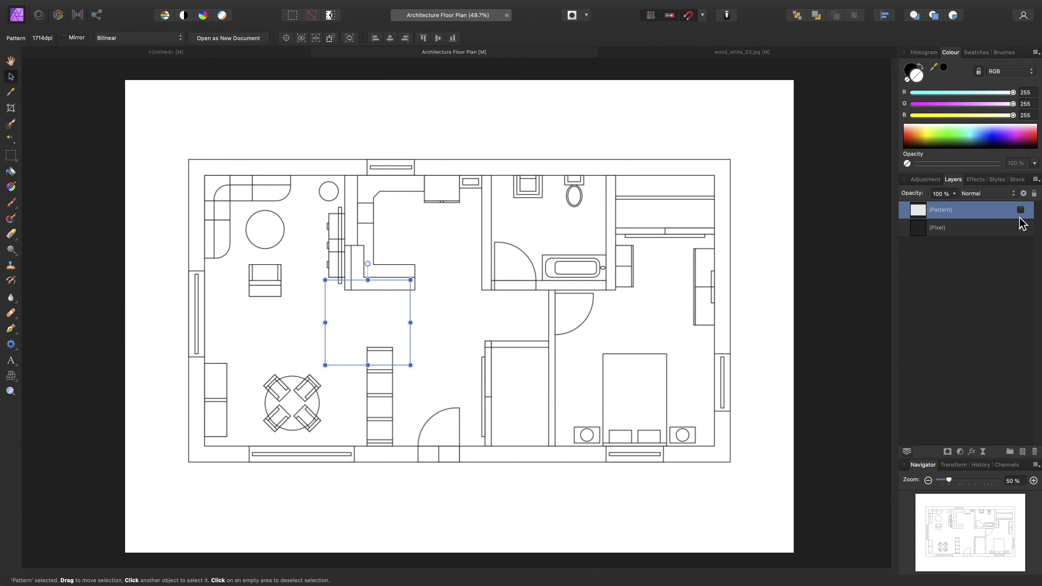
left_click(943, 230)
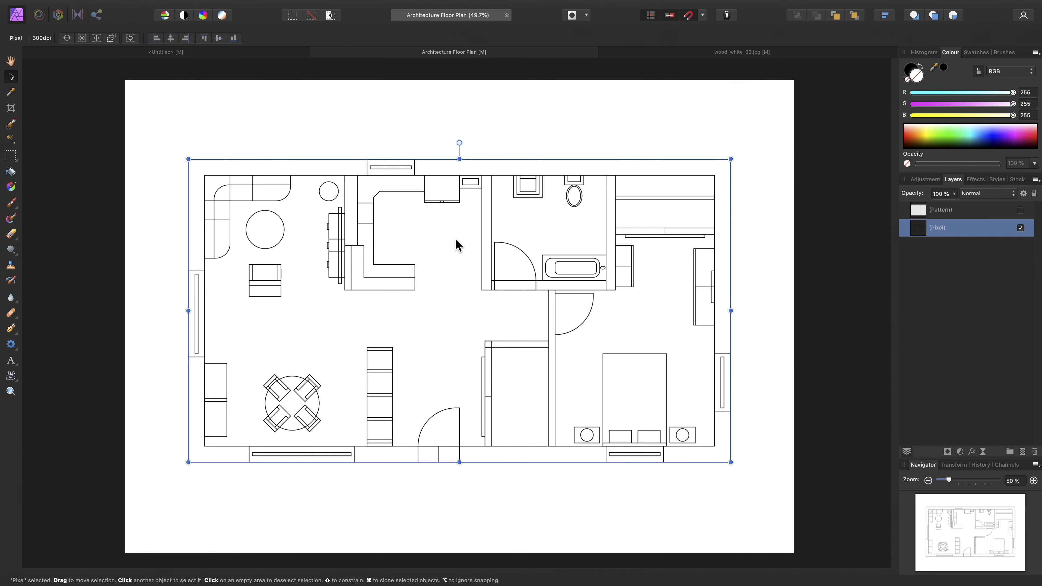
left_click(13, 139)
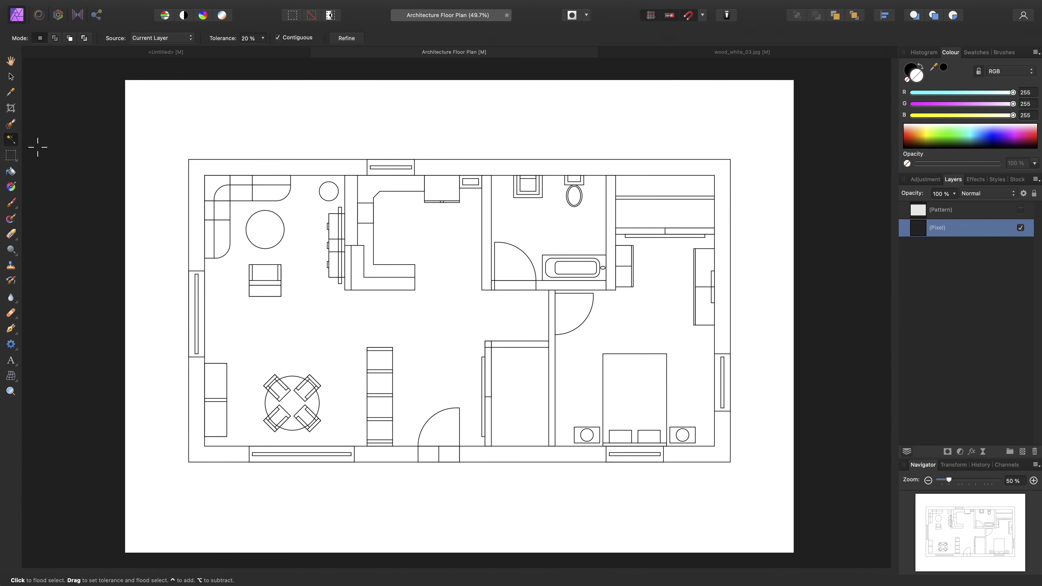
left_click(456, 312)
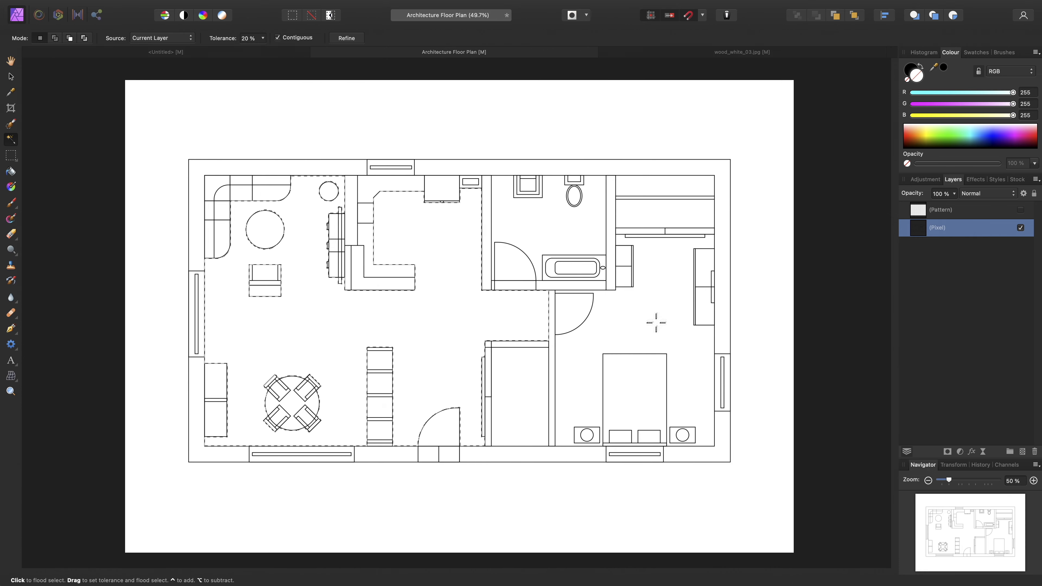
key("ctrl")
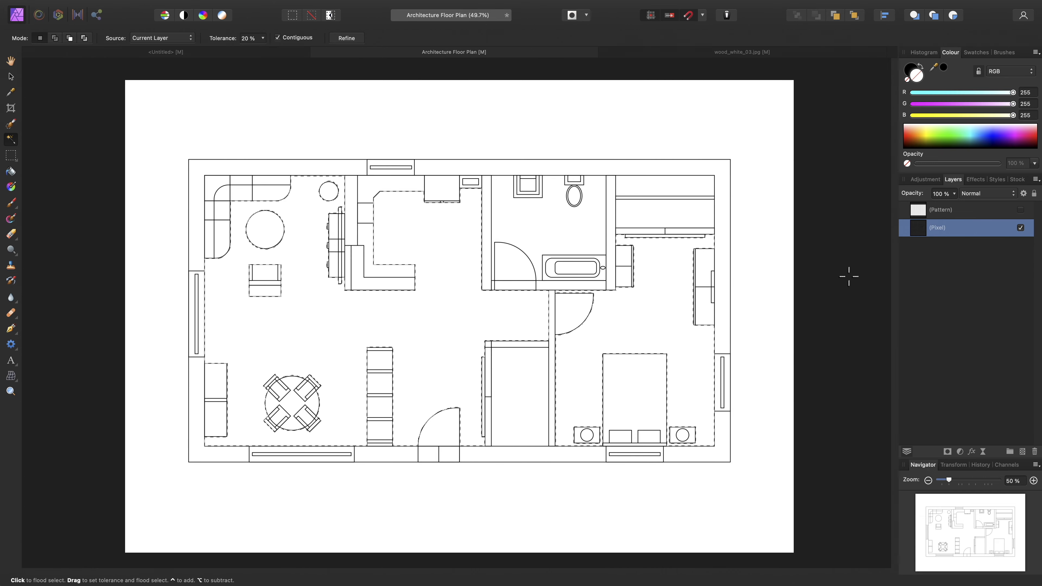
Show the wood pattern layer again, mask it to the selected floor areas and clear the selection
left_click(960, 209)
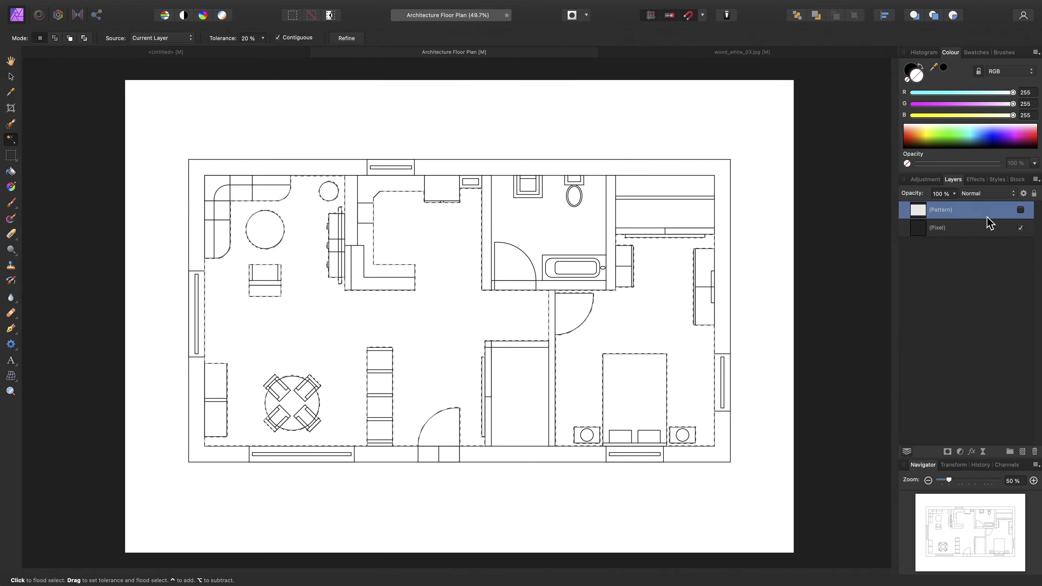
left_click(1020, 210)
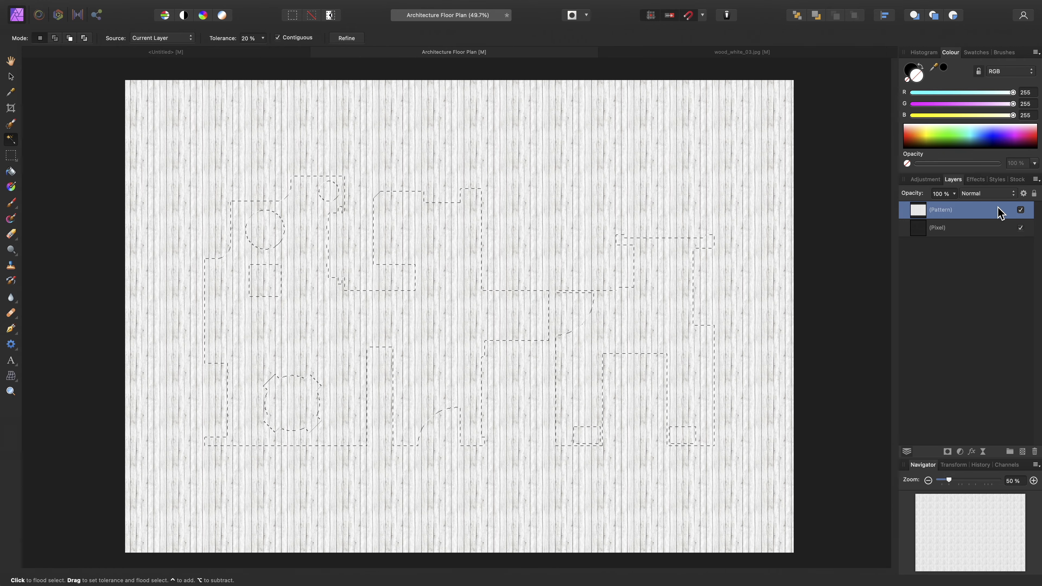
left_click(947, 452)
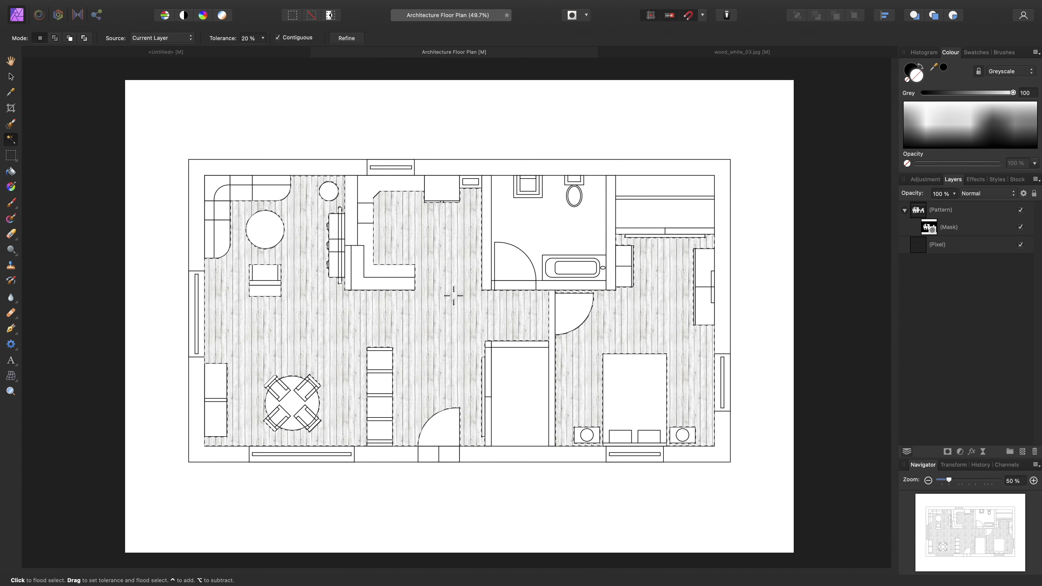
key("super")
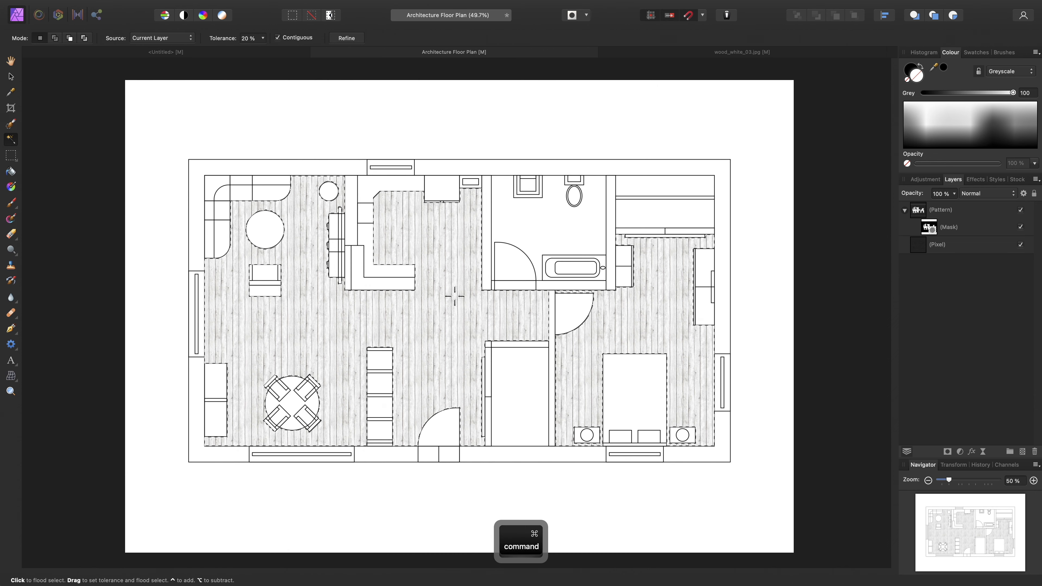
key("super+d")
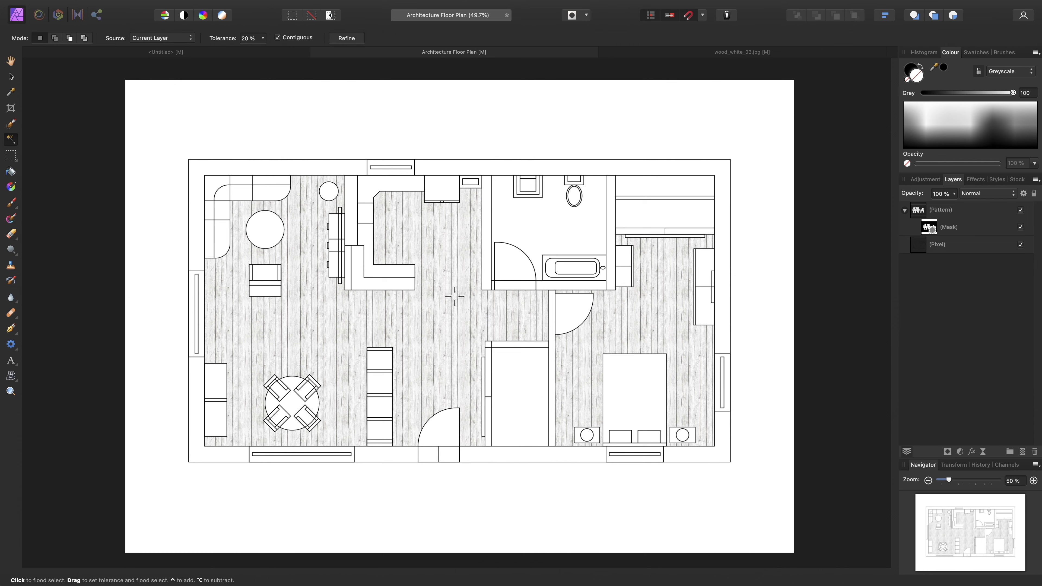
With Lock Children enabled on the wood pattern layer, rotate its tile 90° so the planks run horizontally and scale it to about 2337 dpi
key("v")
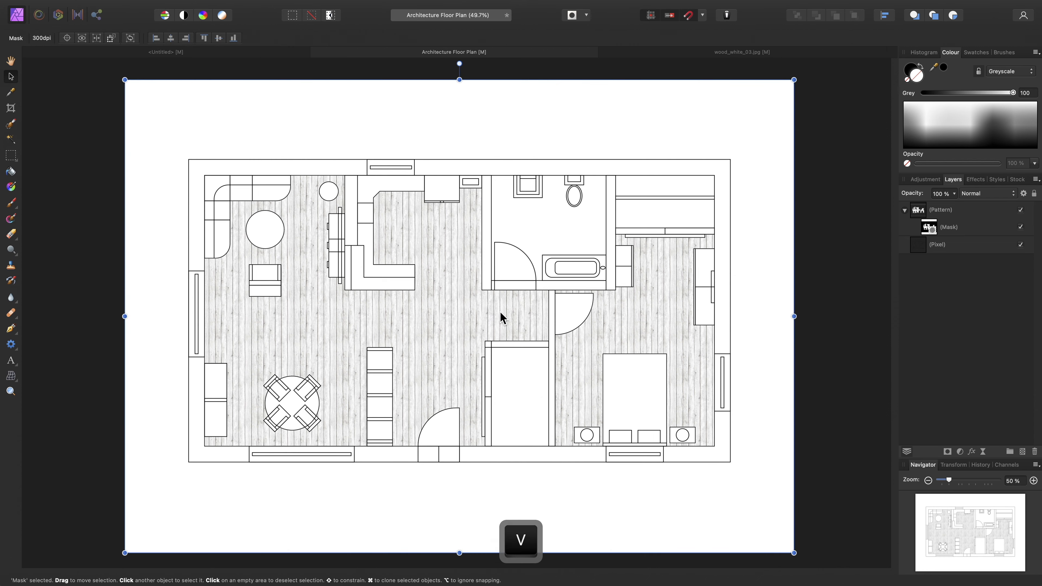
left_click(977, 211)
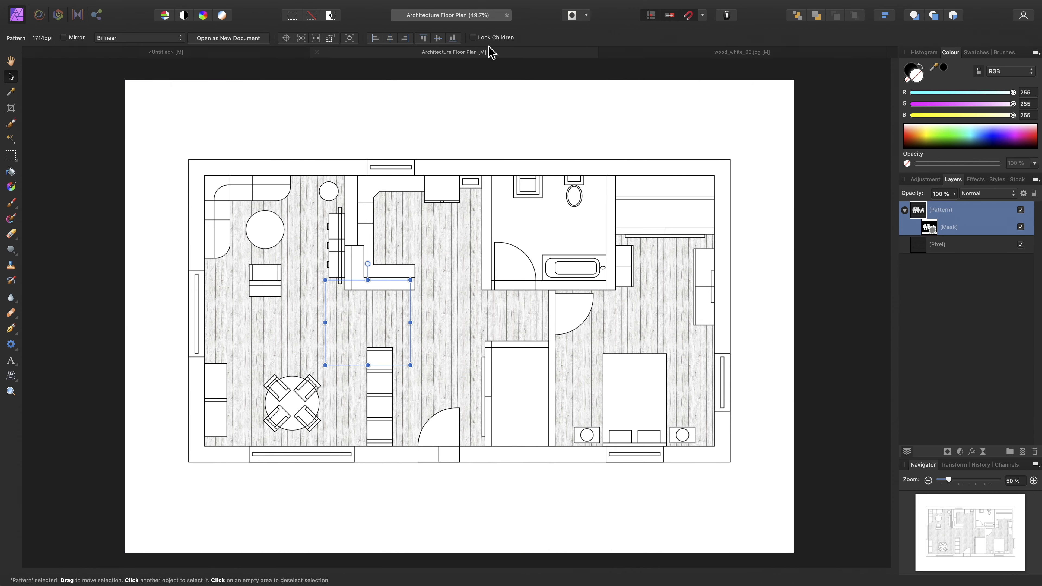
left_click(496, 40)
left_click_drag(354, 322, 414, 309)
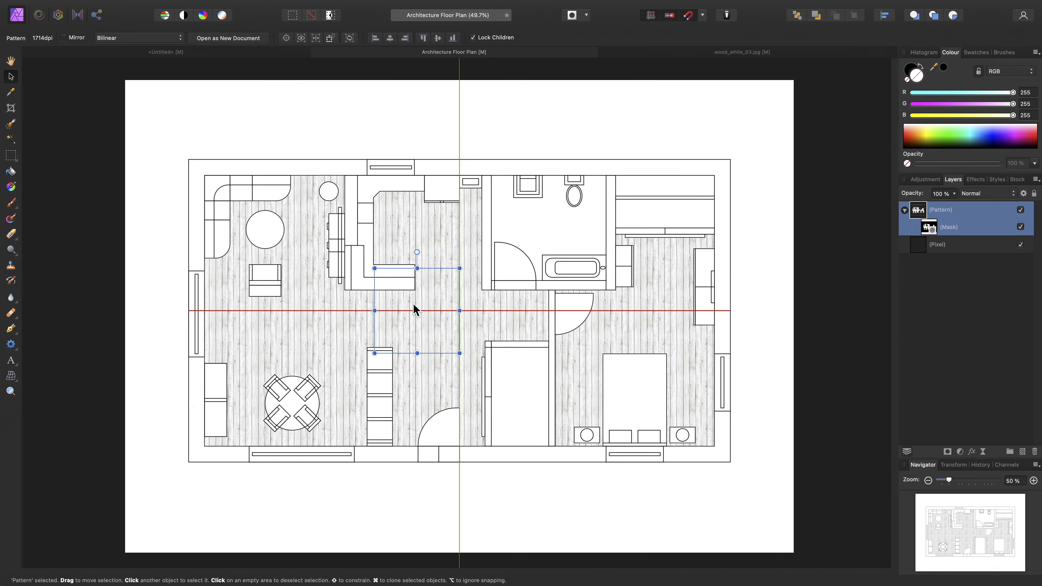
left_click_drag(418, 252, 346, 305)
left_click_drag(430, 312, 454, 340)
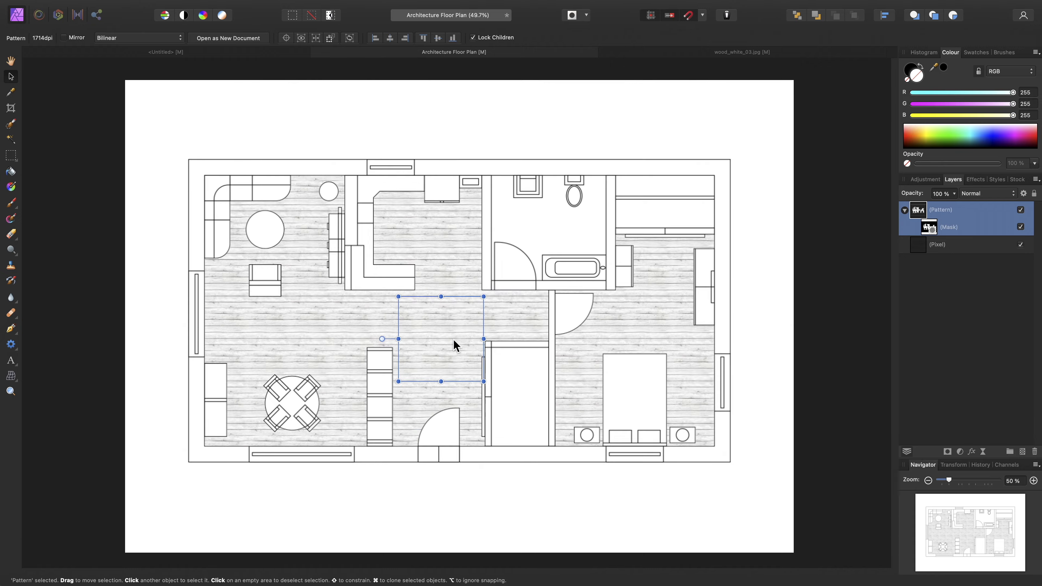
left_click_drag(484, 380, 466, 361)
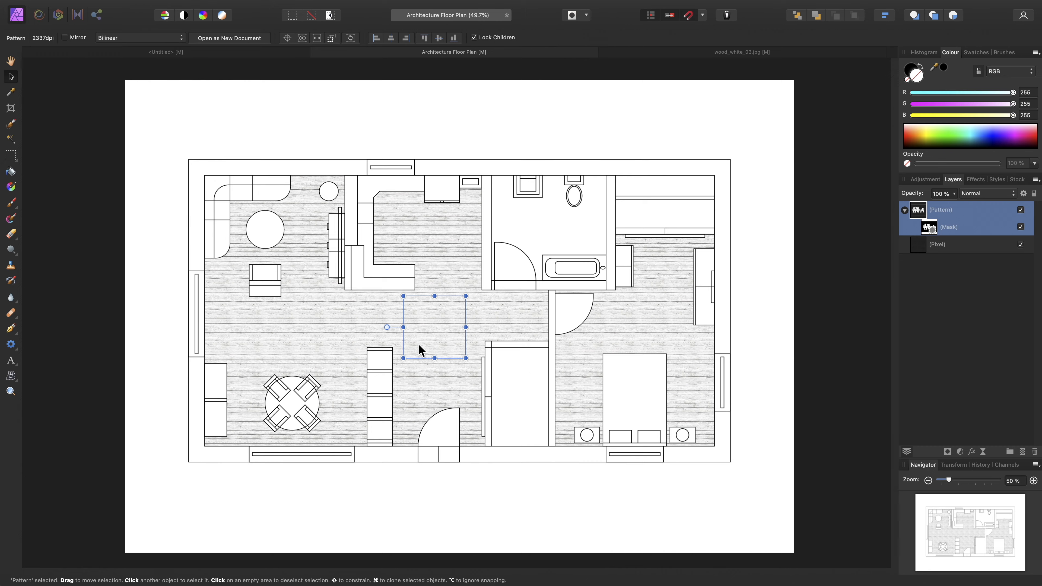
Choose the Grunge Pattern 02 brush from the Textures category for painting on the wood pattern layer
left_click(11, 202)
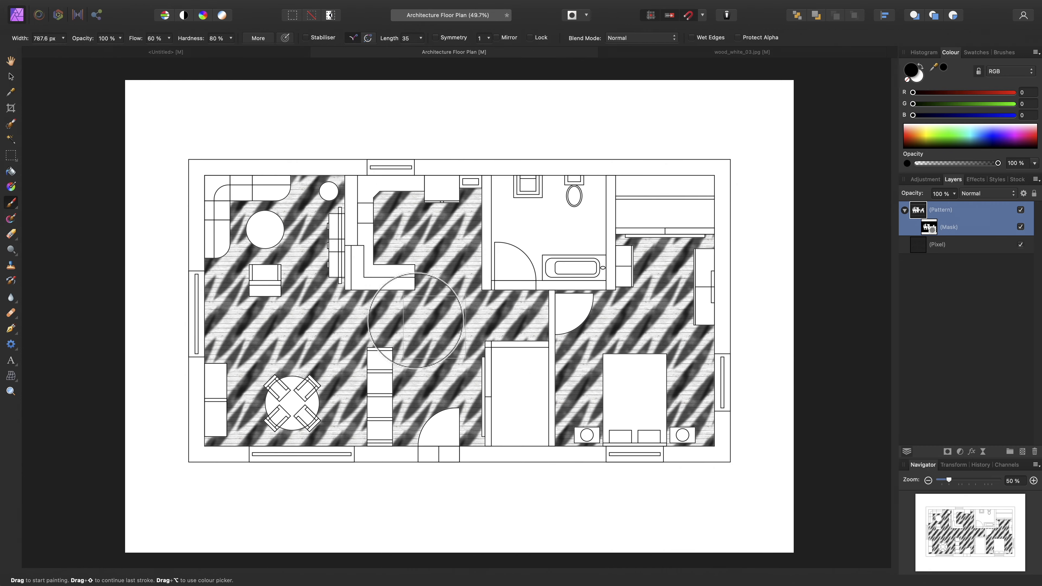
key("[")
key("[")
key("[")
key("[")
key("[")
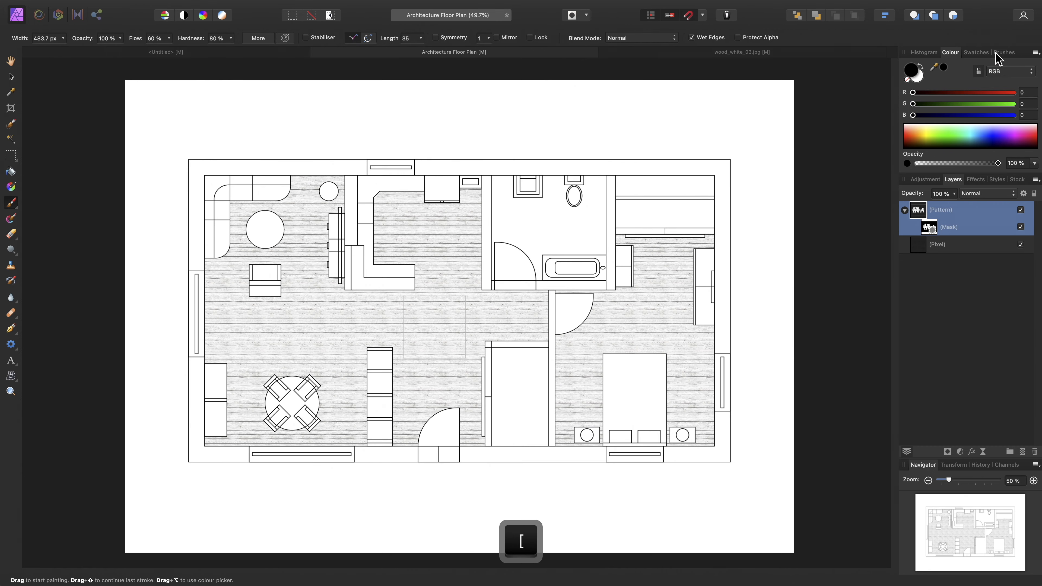
left_click(1003, 52)
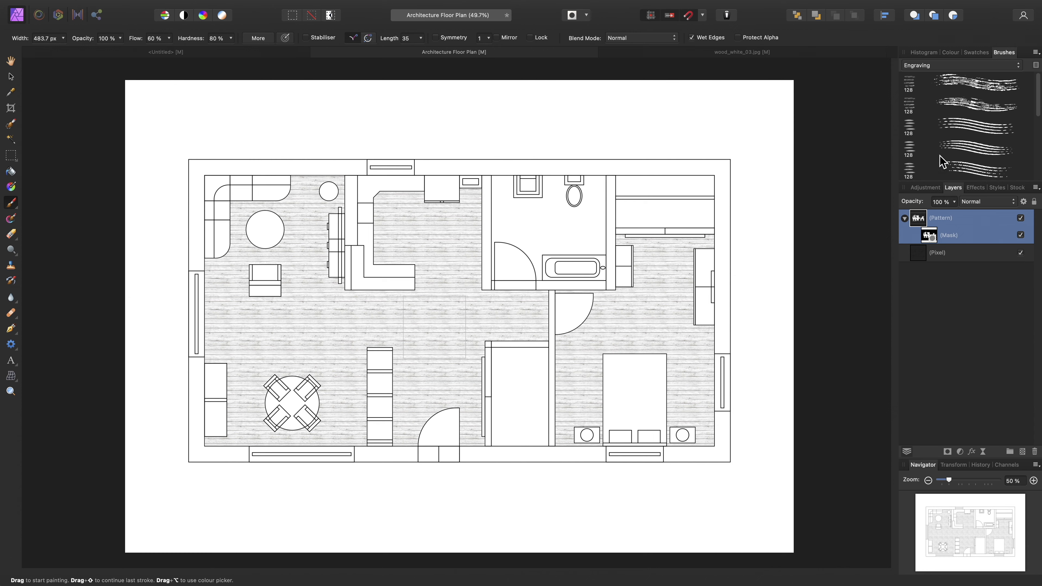
left_click(927, 65)
left_click(923, 139)
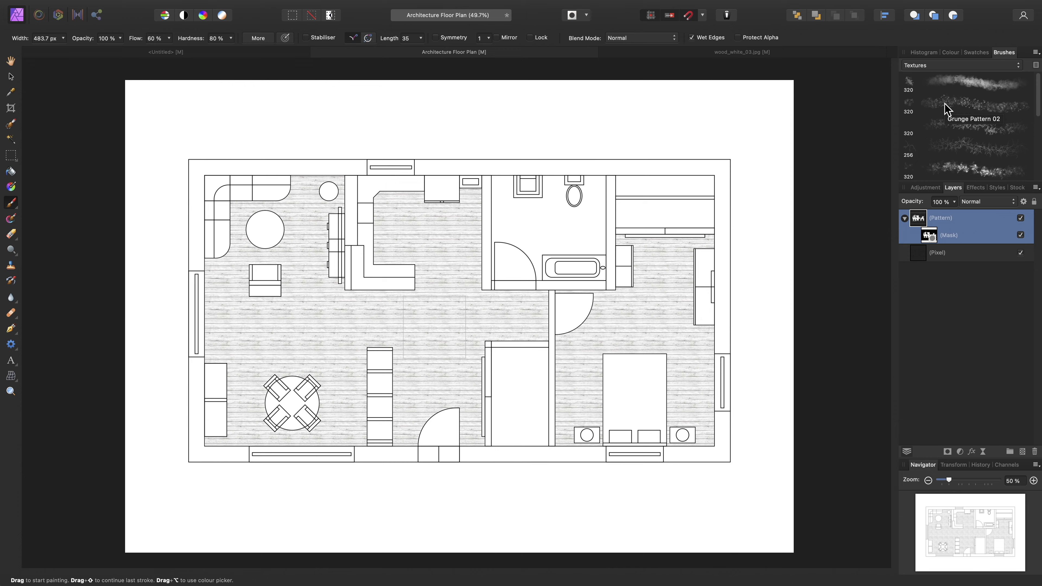
left_click(945, 104)
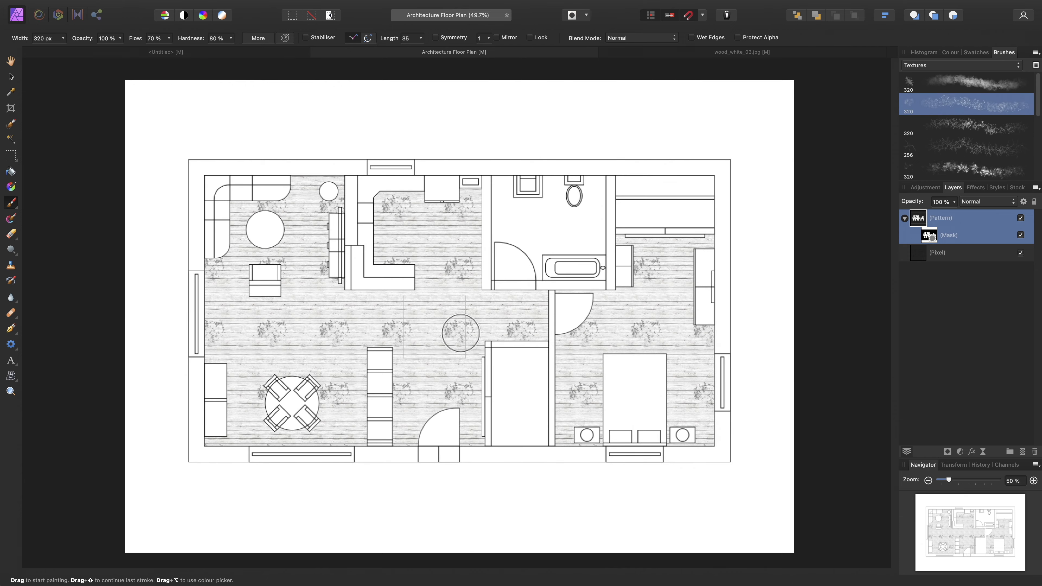
Enlarge the grunge brush to about 979 px and rotate its tip
key("bracketright")
key("bracketright")
key("bracketright")
key("bracketright")
key("bracketright")
key("bracketright")
key("bracketright")
key("bracketright")
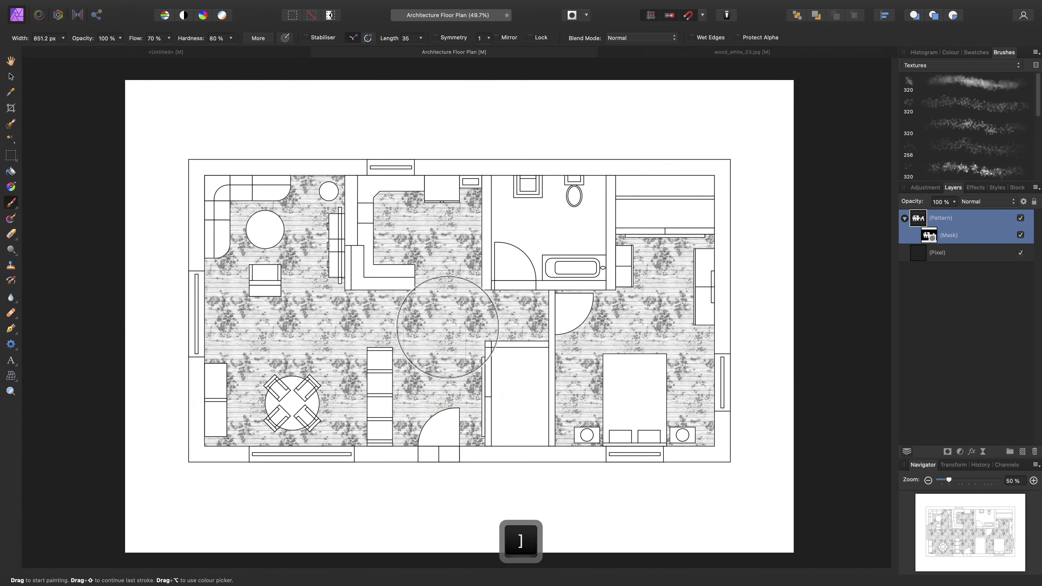
key("Right")
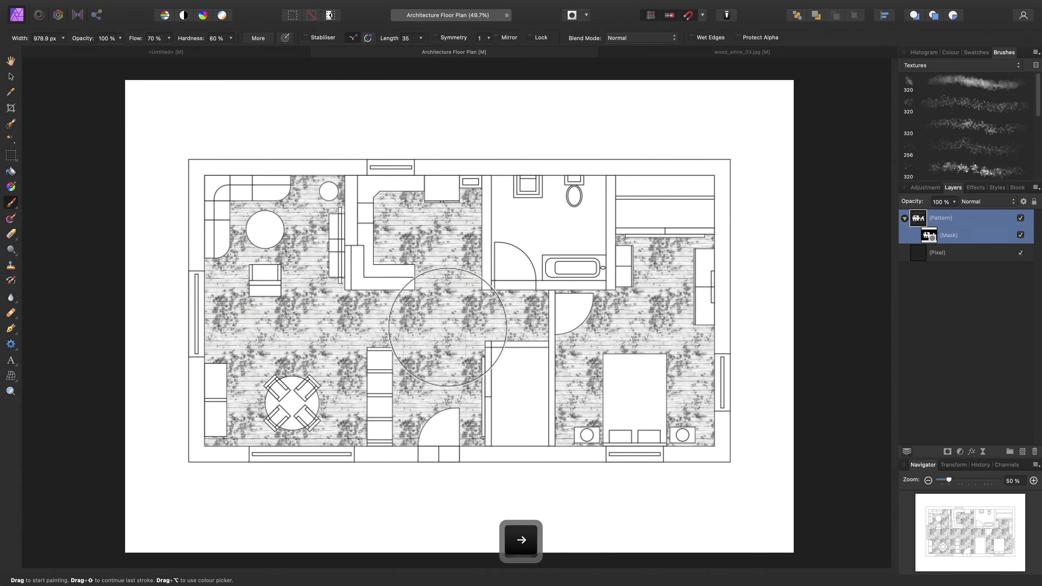
key("Right")
key("Right")
key("Right")
key("Right")
key("Right")
key("Right")
key("Right")
key("Right")
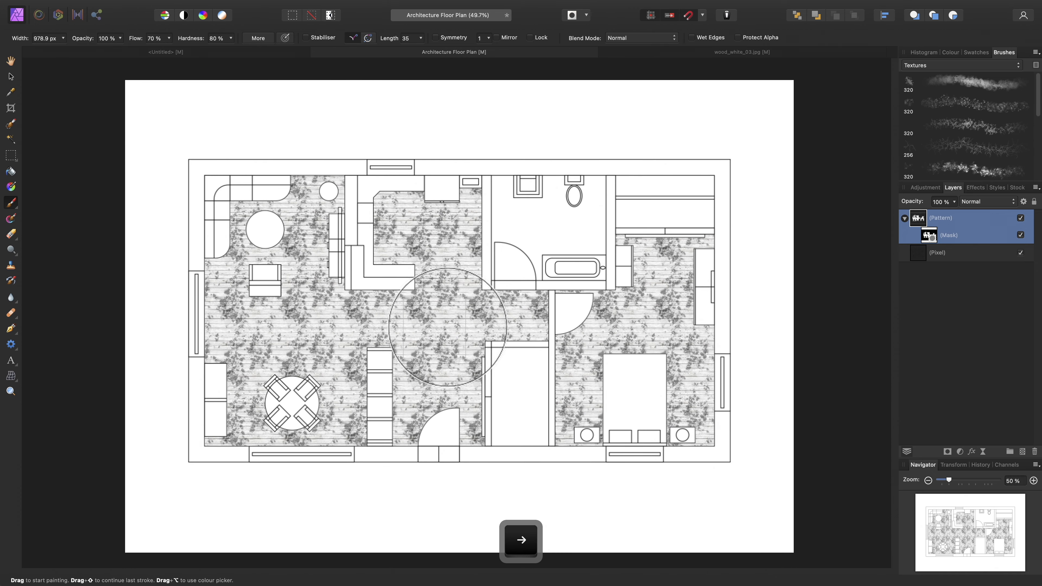
key("Right")
key("Right")
key("Right")
key("Right")
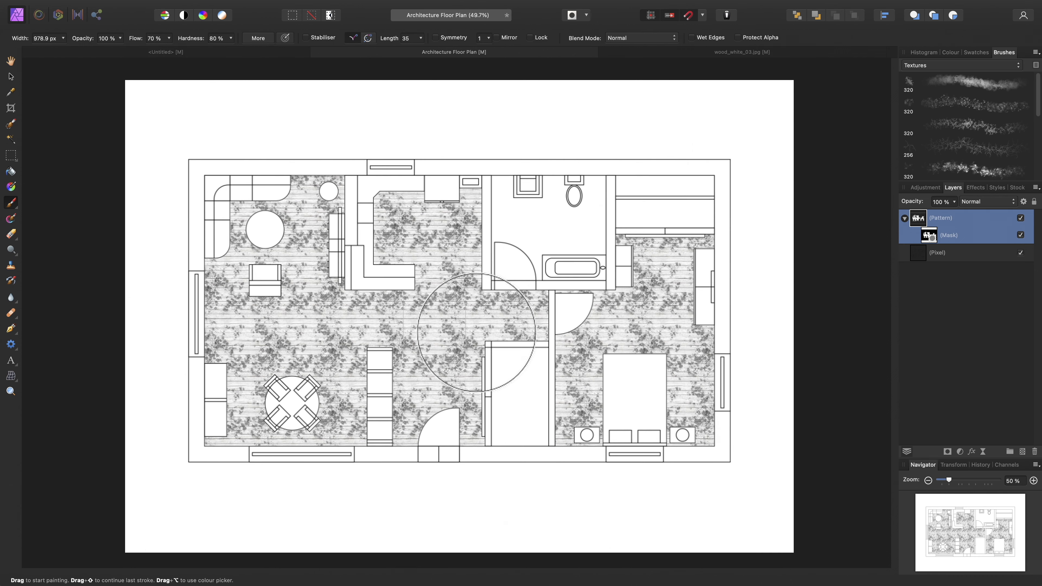
Try a grunge brush stroke at 100% opacity on the wood pattern and undo it
left_click(476, 332)
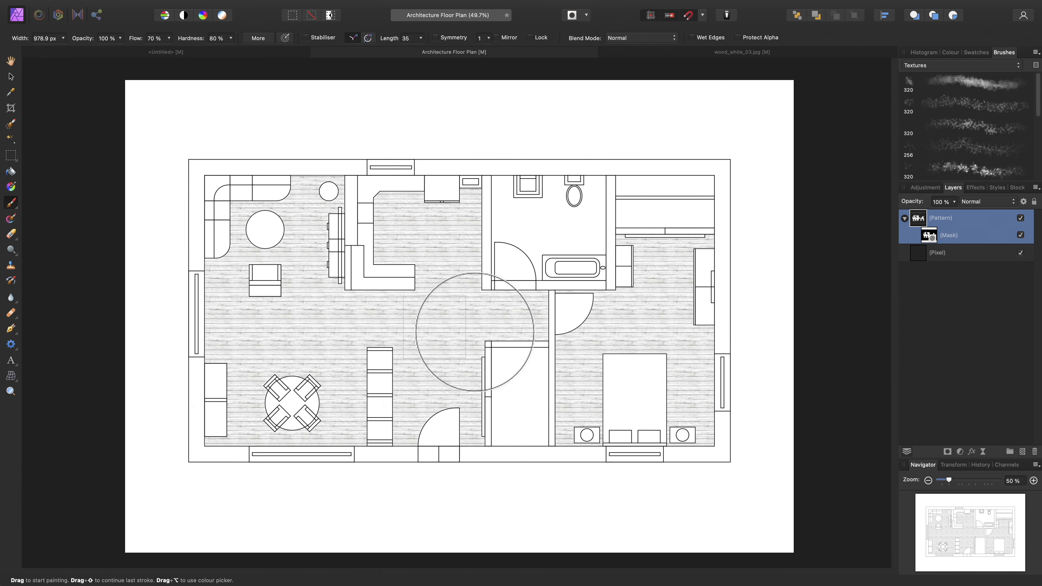
key("super+z")
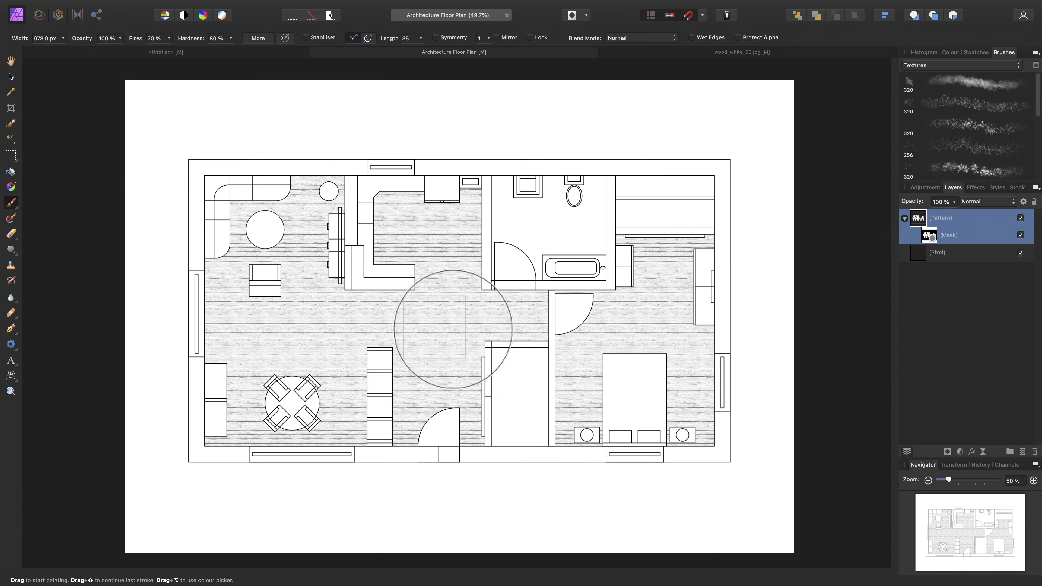
Paint subtle grunge texture onto the wood pattern with the brush at 10% opacity and about 1051 px wide
key("1")
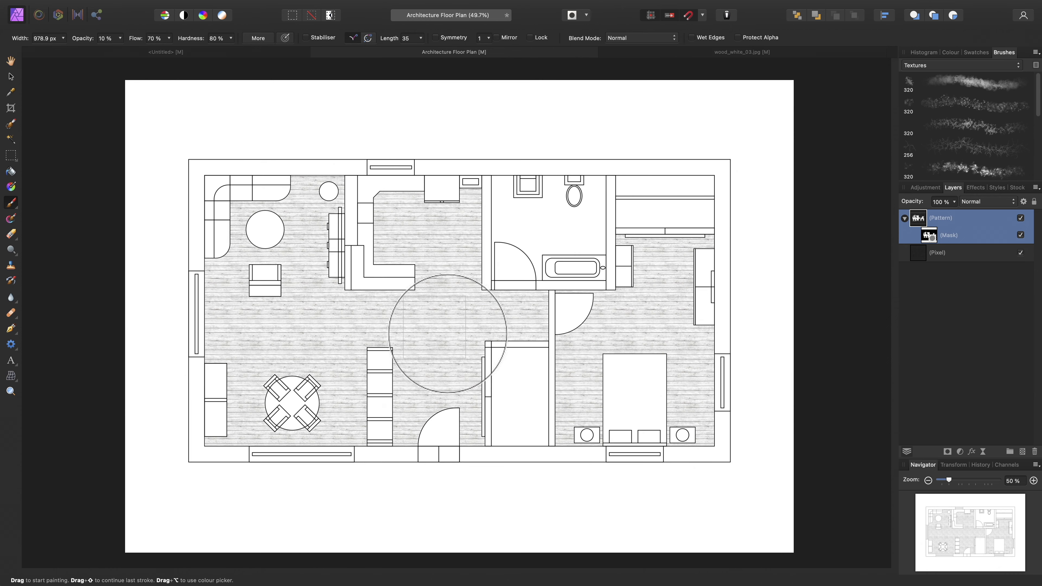
key("bracketright")
key("bracketright")
key("bracketright")
key("bracketright")
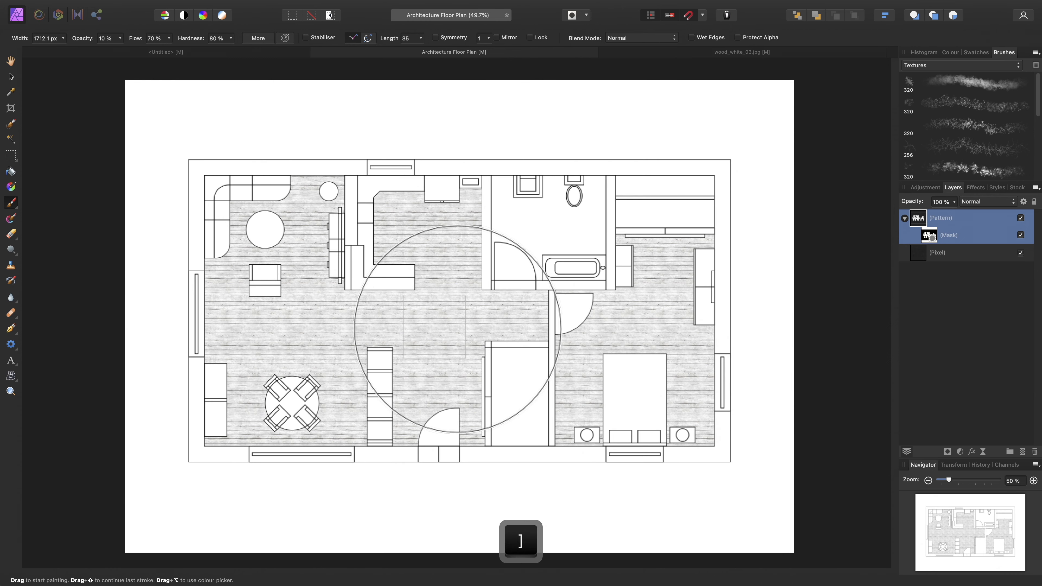
key("bracketleft")
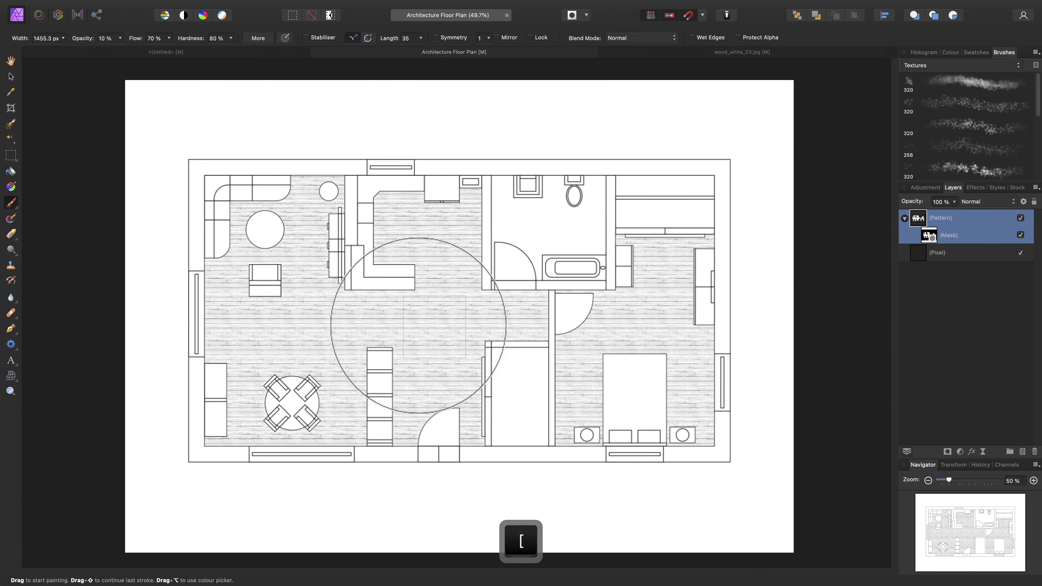
key("bracketleft")
key("bracketleft")
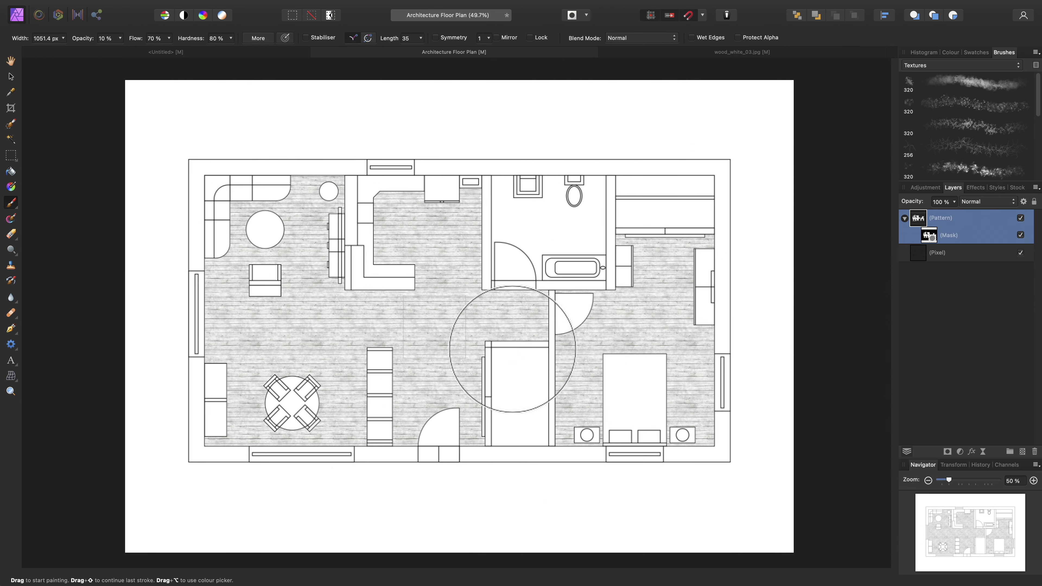
key("h")
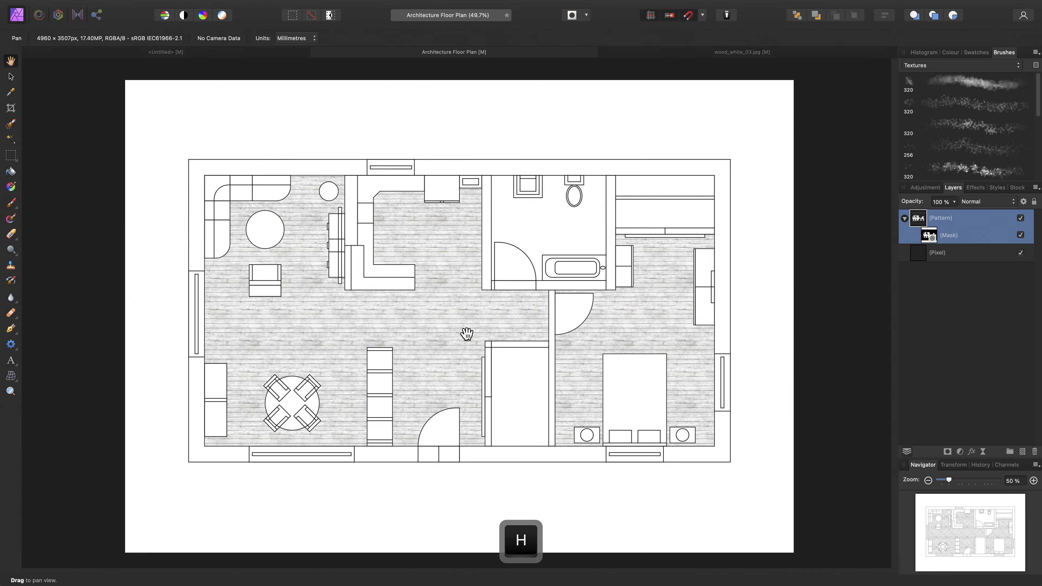